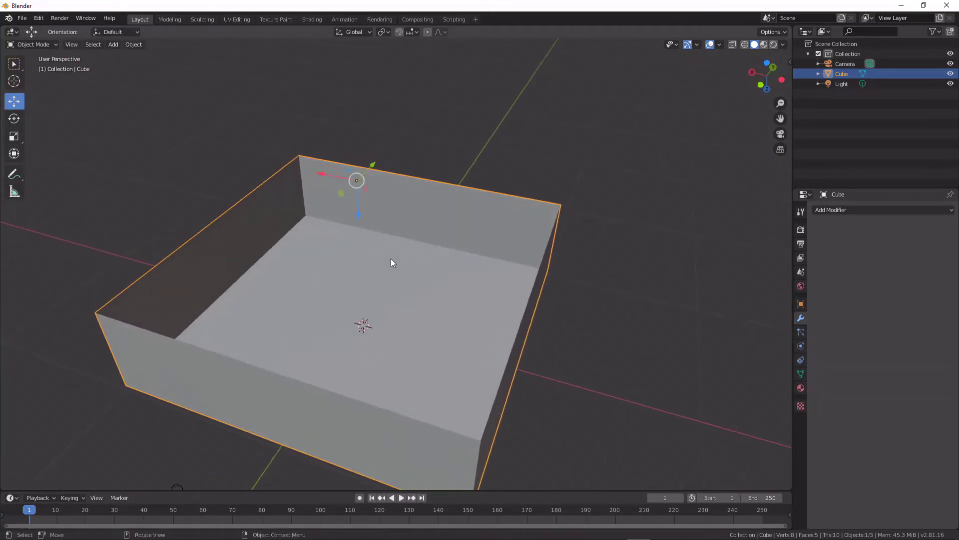
# Orbit and zoom around the open-topped five-faced box to inspect it from several angles.
pyautogui.scroll(3, 395, 259)
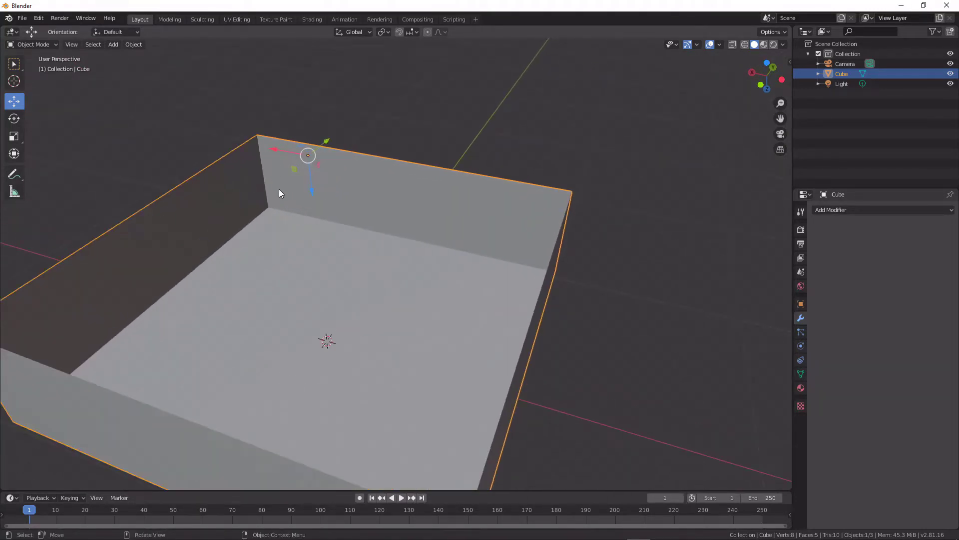
pyautogui.scroll(-3, 352, 260)
pyautogui.moveTo(353, 261); pyautogui.dragTo(384, 266, button='middle')
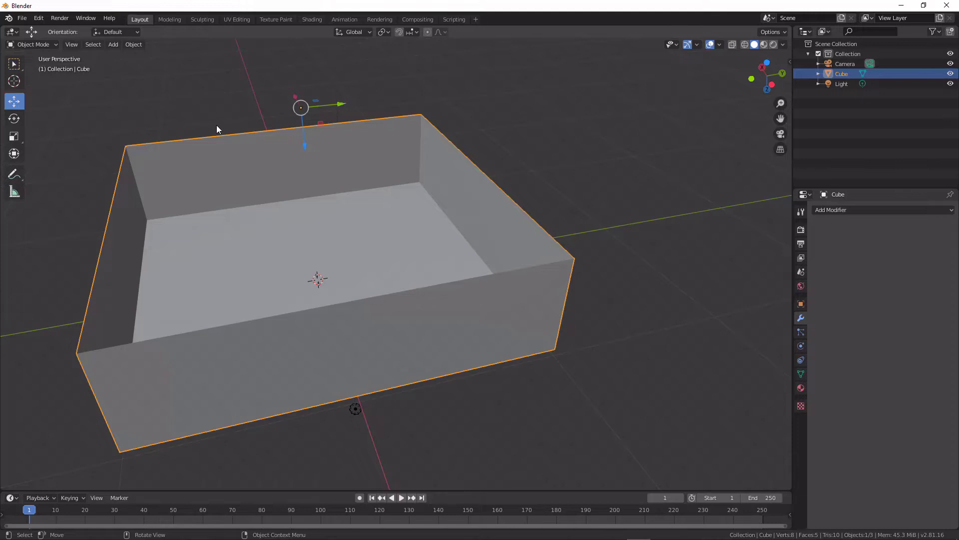
pyautogui.moveTo(217, 129); pyautogui.dragTo(240, 214, button='middle')
pyautogui.scroll(3, 239, 212)
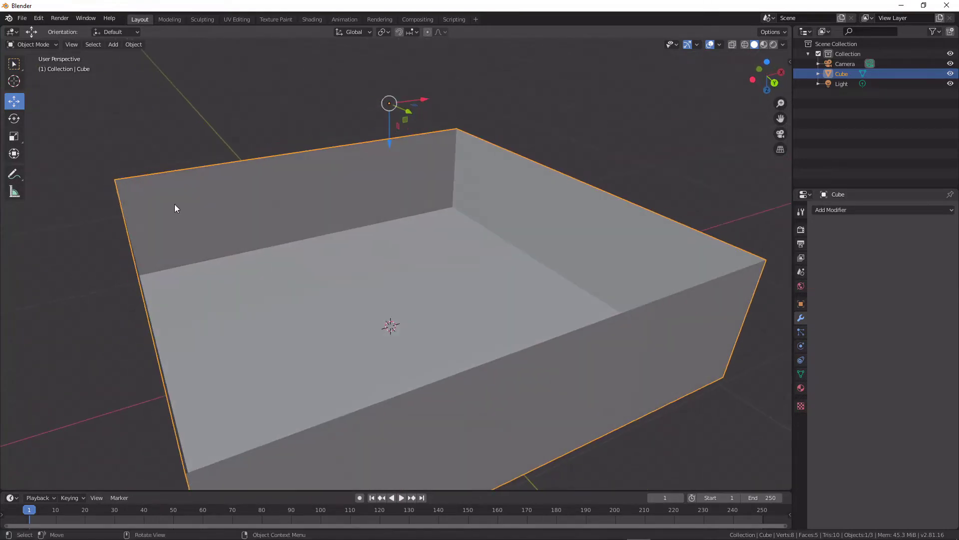
pyautogui.moveTo(175, 209); pyautogui.dragTo(374, 223, button='middle')
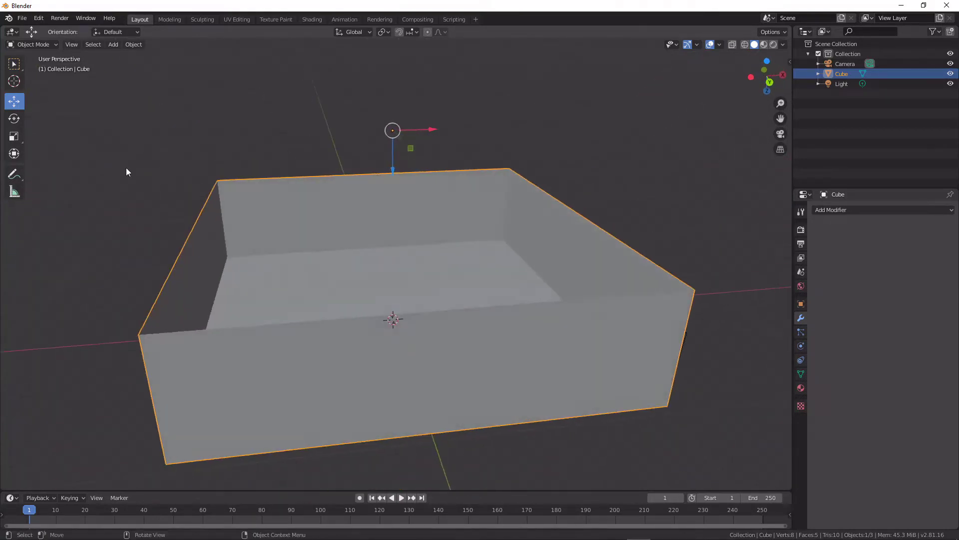
pyautogui.moveTo(240, 210); pyautogui.dragTo(313, 246, button='middle')
pyautogui.scroll(2, 313, 246)
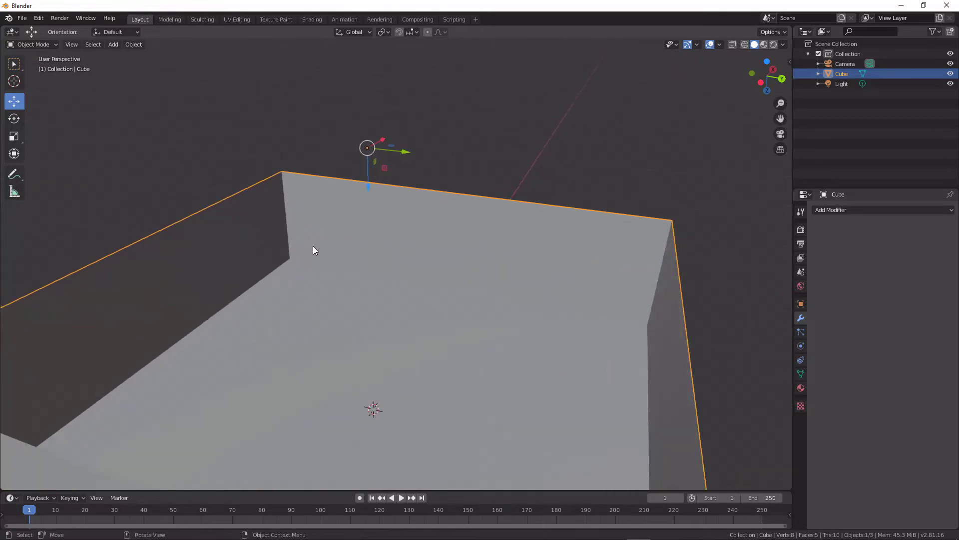
pyautogui.scroll(-2, 395, 227)
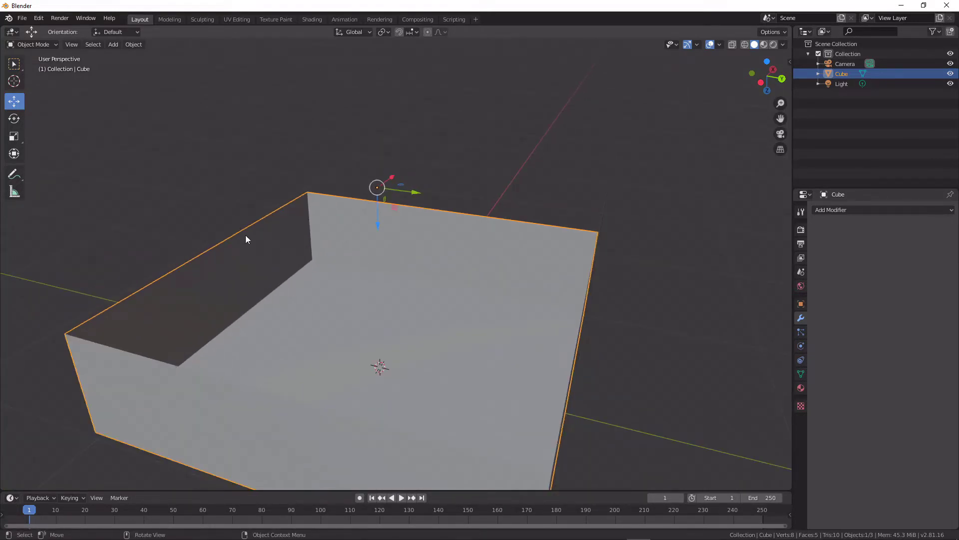
pyautogui.moveTo(370, 265); pyautogui.dragTo(352, 222, button='middle')
# Enter Edit Mode and add 17 evenly spaced loop cuts across the box.
pyautogui.press('Tab')
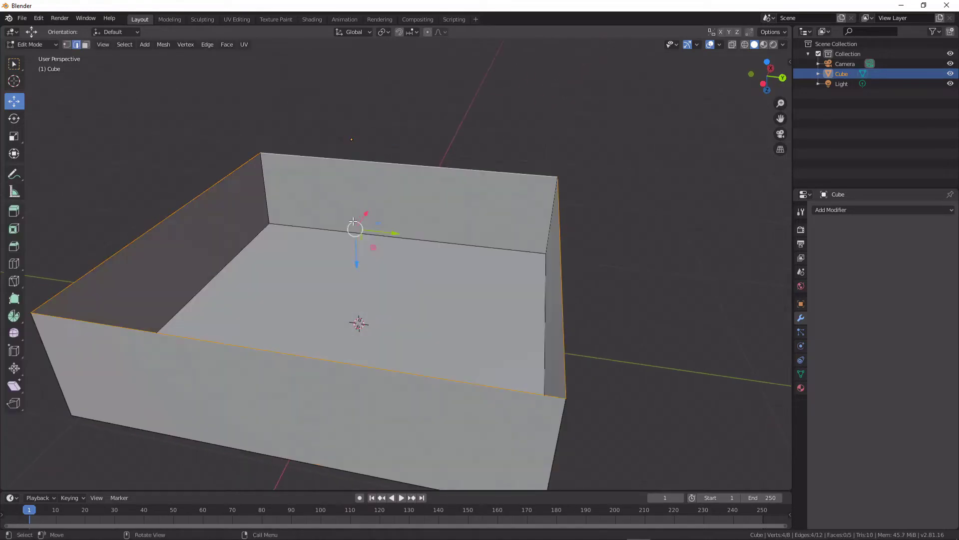
pyautogui.hotkey('ctrl', 'r')
pyautogui.scroll(12, 330, 175)
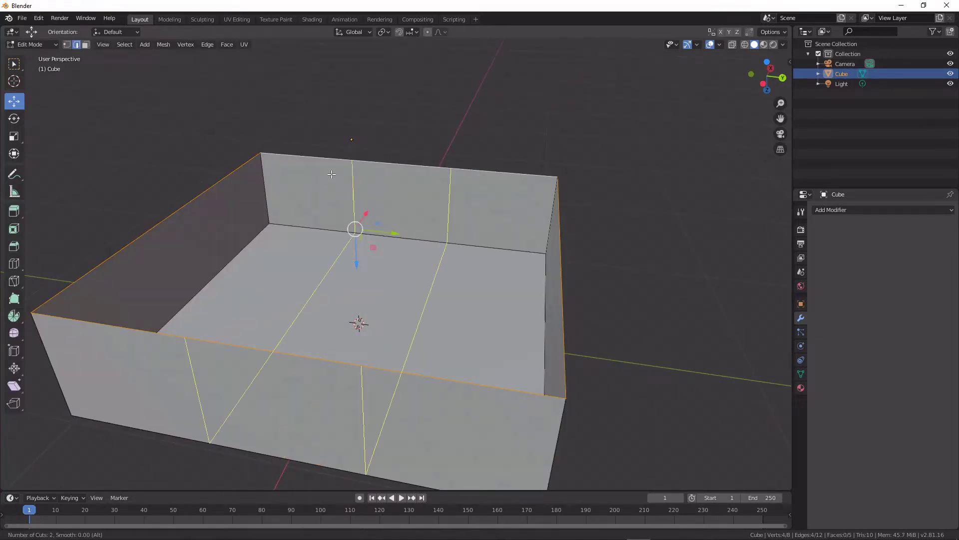
pyautogui.scroll(4, 332, 174)
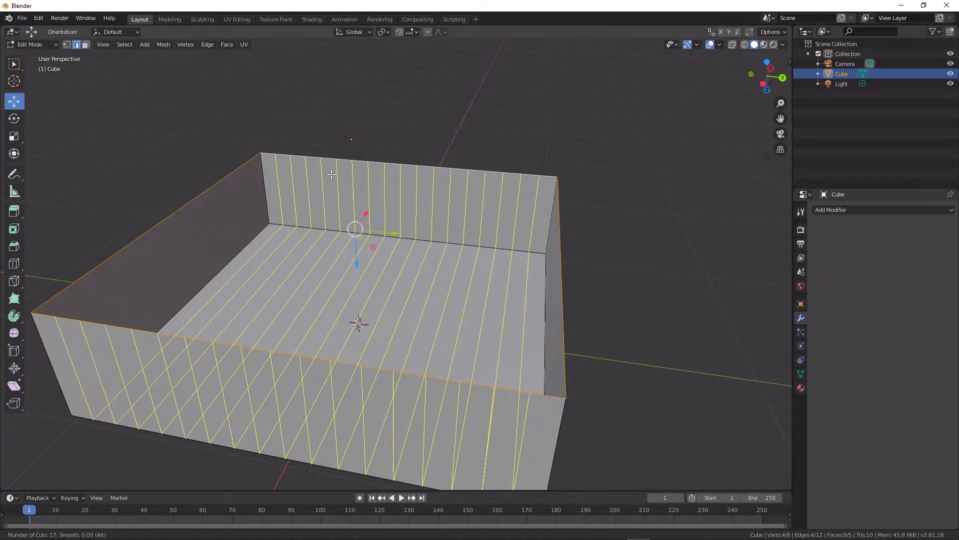
pyautogui.click(332, 174)
pyautogui.rightClick(332, 174)
# Add 20 more loop cuts, then 7 horizontal loop cuts around the walls.
pyautogui.hotkey('ctrl', 'r')
pyautogui.scroll(19, 236, 190)
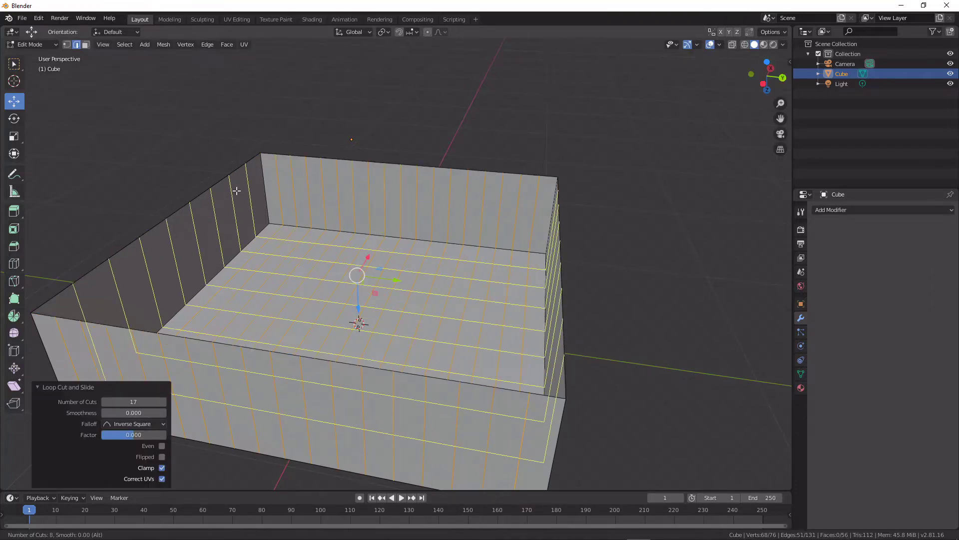
pyautogui.click(236, 186)
pyautogui.rightClick(236, 186)
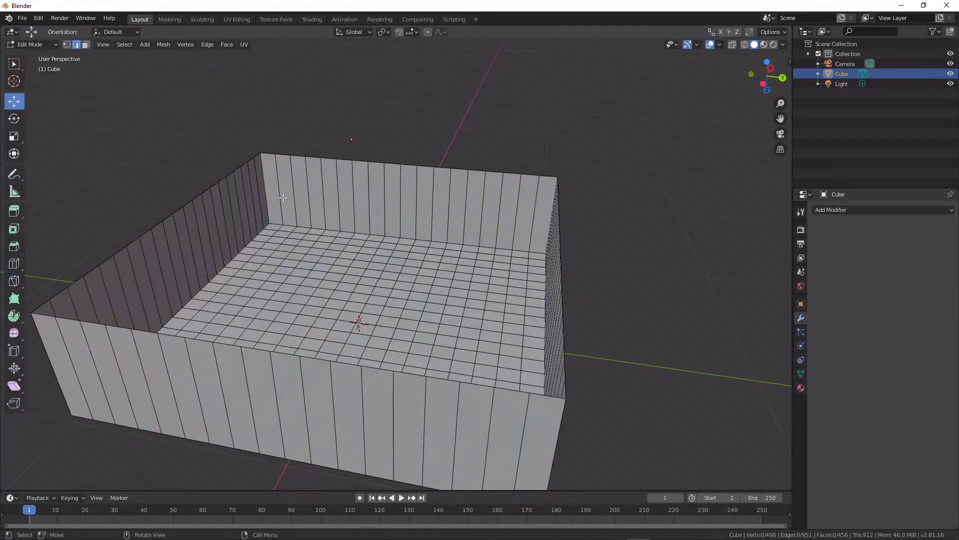
pyautogui.hotkey('ctrl', 'r')
pyautogui.scroll(5, 276, 191)
pyautogui.scroll(1, 276, 190)
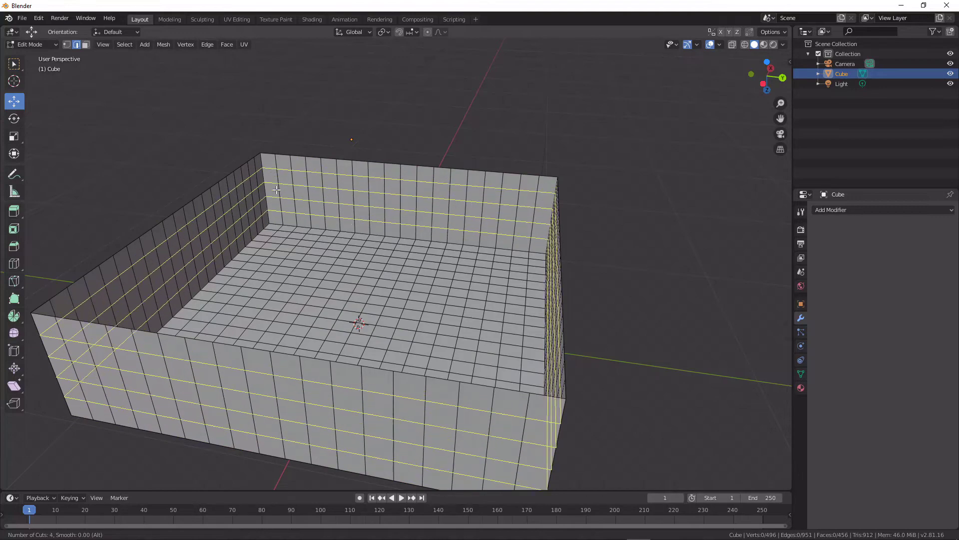
pyautogui.click(277, 190)
pyautogui.rightClick(276, 189)
# Clear the selection and view the gridded box from above.
pyautogui.press('a')
pyautogui.press('a')
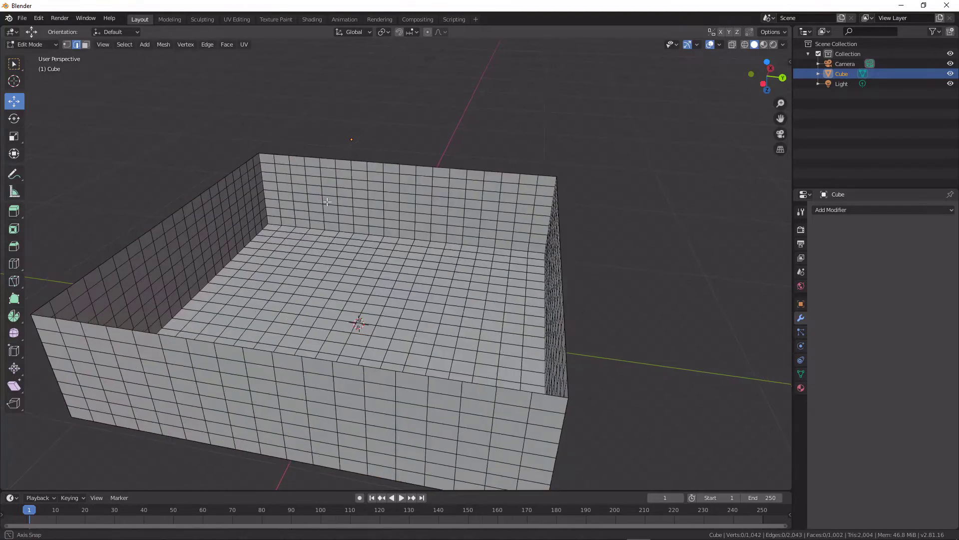
pyautogui.moveTo(283, 192); pyautogui.dragTo(407, 201, button='middle')
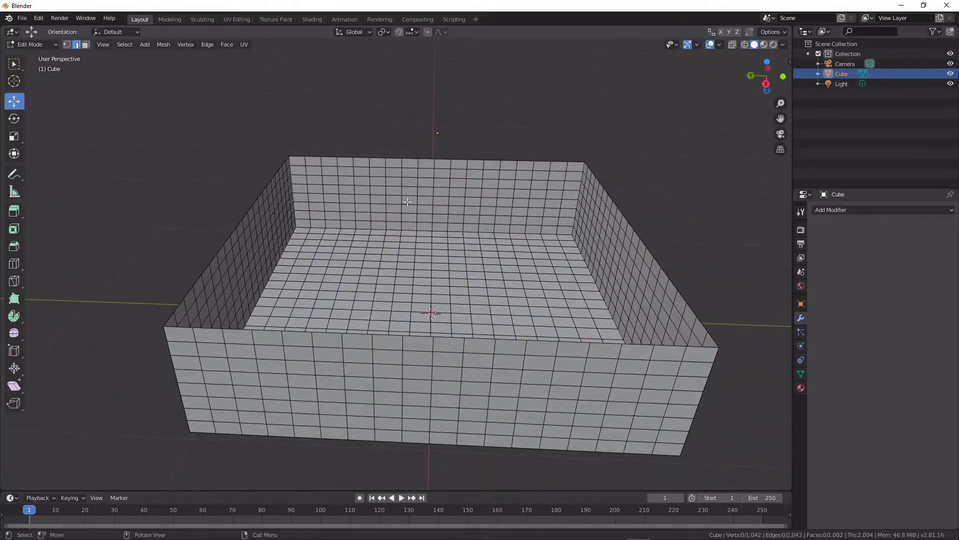
pyautogui.keyDown('shift'); pyautogui.moveTo(490, 220); pyautogui.dragTo(484, 291, button='middle'); pyautogui.keyUp('shift')
pyautogui.scroll(5, 480, 291)
pyautogui.moveTo(430, 302); pyautogui.dragTo(445, 136, button='middle')
pyautogui.scroll(-3, 347, 235)
pyautogui.moveTo(382, 209); pyautogui.dragTo(394, 231, button='middle')
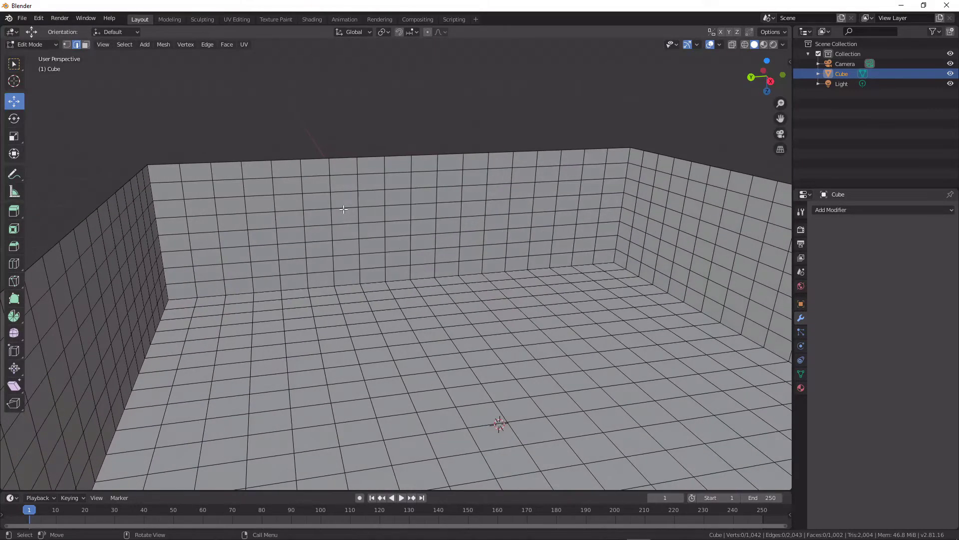
# Switch to Face select and pick a vertical strip of seven wall faces.
pyautogui.hotkey('alt', 'a')
pyautogui.click(85, 44)
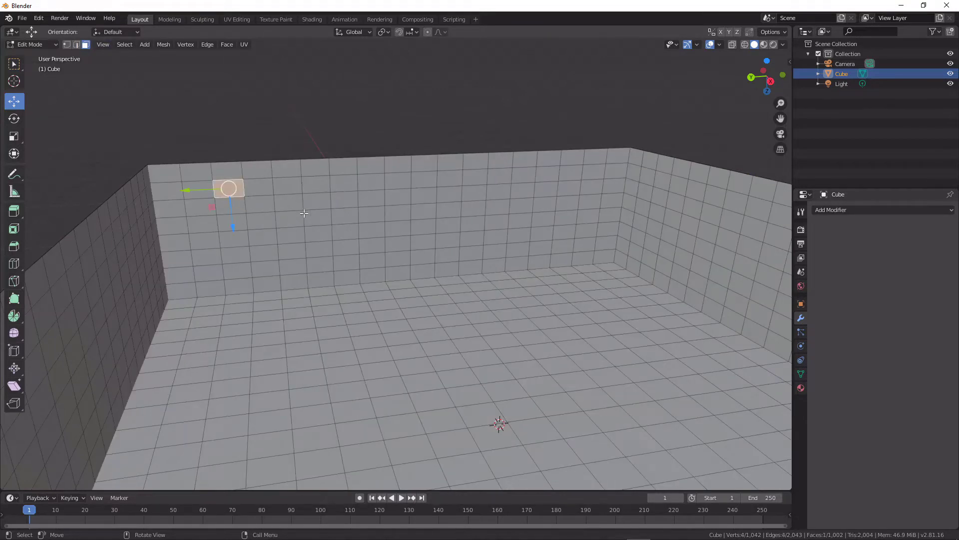
pyautogui.press('a')
pyautogui.hotkey('alt', 'a')
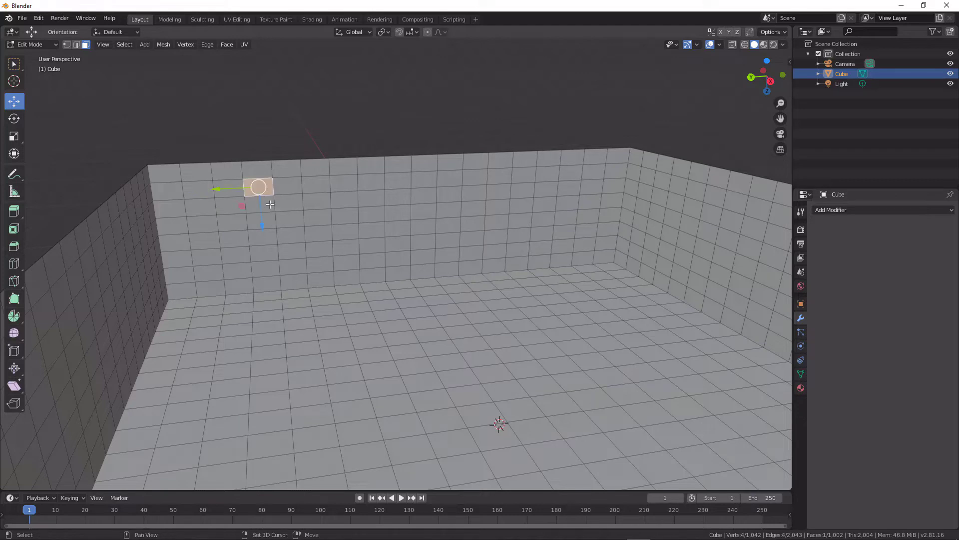
pyautogui.keyDown('shift'); pyautogui.click(270, 205); pyautogui.keyUp('shift')
pyautogui.keyDown('shift'); pyautogui.click(257, 225); pyautogui.keyUp('shift')
pyautogui.keyDown('shift'); pyautogui.click(254, 224); pyautogui.keyUp('shift')
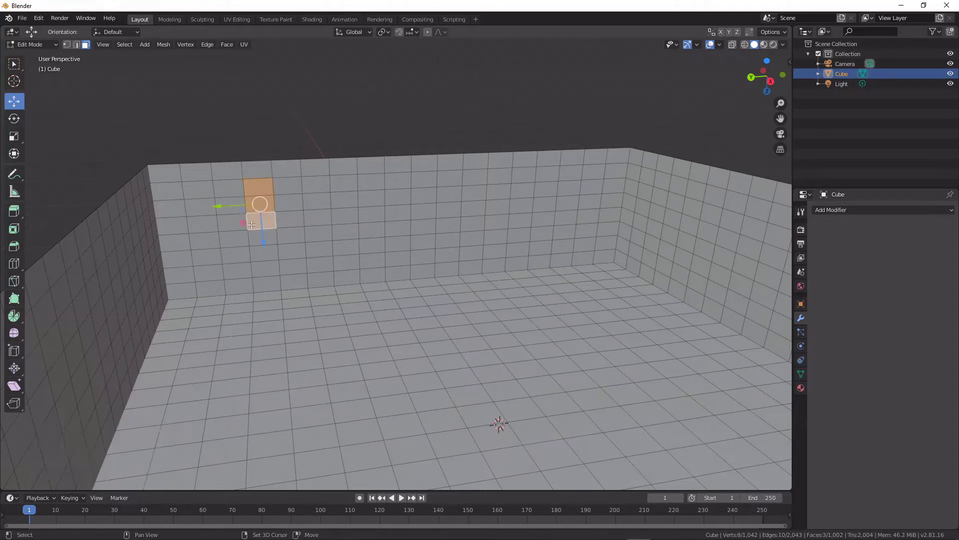
pyautogui.keyDown('shift'); pyautogui.moveTo(254, 225); pyautogui.dragTo(271, 223, button='middle'); pyautogui.keyUp('shift')
pyautogui.keyDown('shift'); pyautogui.click(270, 240); pyautogui.keyUp('shift')
pyautogui.keyDown('shift'); pyautogui.click(273, 256); pyautogui.keyUp('shift')
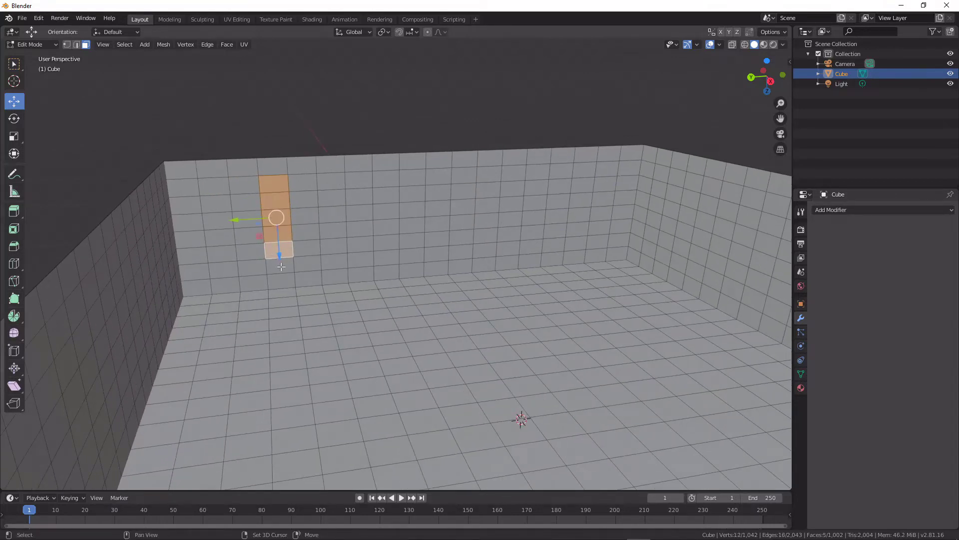
pyautogui.keyDown('shift'); pyautogui.click(283, 266); pyautogui.keyUp('shift')
pyautogui.keyDown('shift'); pyautogui.click(286, 280); pyautogui.keyUp('shift')
pyautogui.moveTo(287, 280); pyautogui.dragTo(402, 271, button='middle')
# Extrude the face strip about 0.489 m into the room.
pyautogui.press('e')
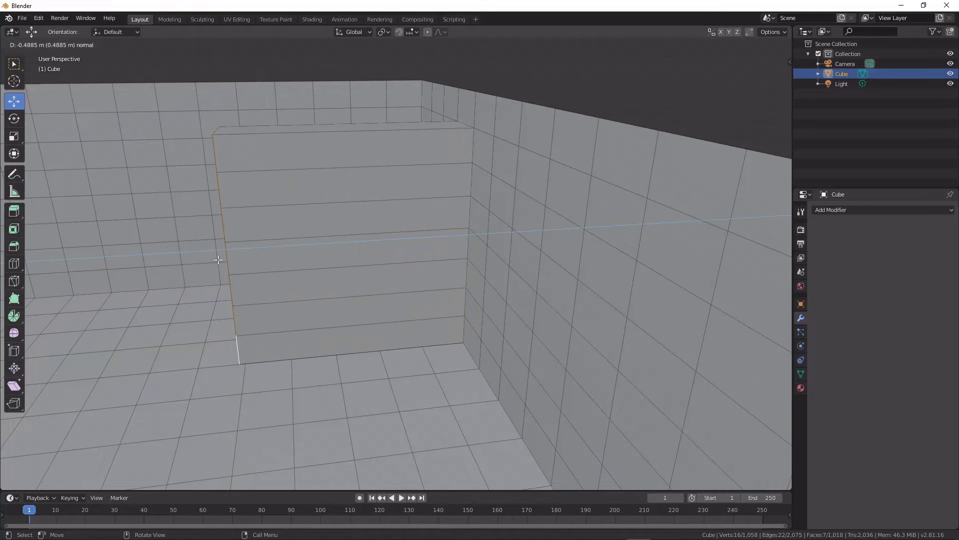
pyautogui.click(228, 272)
pyautogui.moveTo(228, 272); pyautogui.dragTo(242, 314, button='middle')
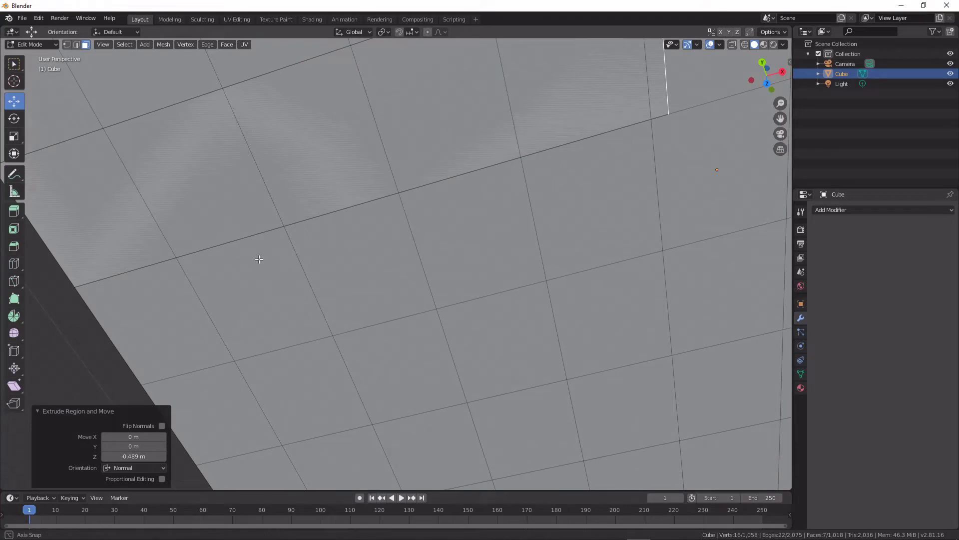
pyautogui.moveTo(258, 259); pyautogui.dragTo(271, 253, button='middle')
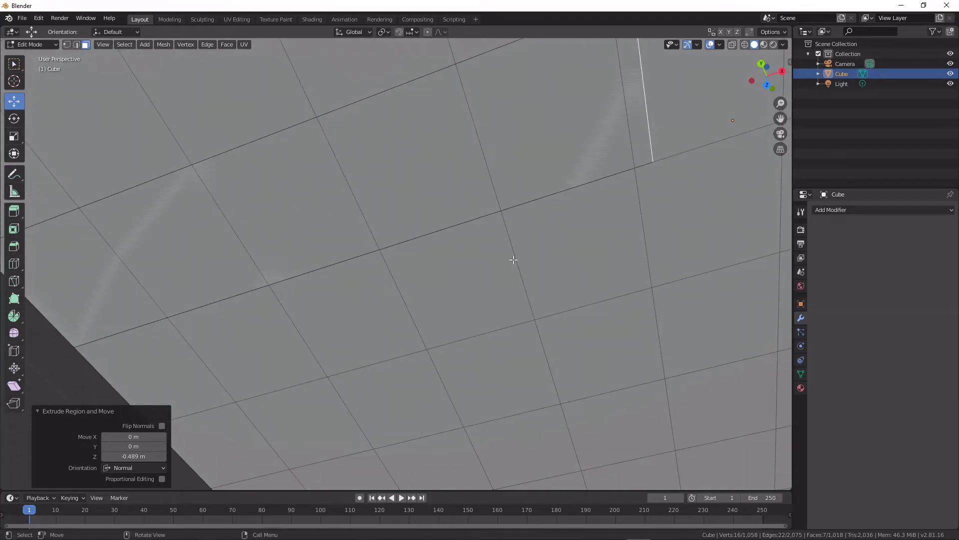
pyautogui.moveTo(459, 207); pyautogui.dragTo(364, 294, button='middle')
# Undo the extrusion and select a vertical column of seven faces on the wall.
pyautogui.hotkey('ctrl', 'z')
pyautogui.keyDown('shift'); pyautogui.moveTo(365, 295); pyautogui.dragTo(311, 204, button='middle'); pyautogui.keyUp('shift')
pyautogui.scroll(-2, 278, 203)
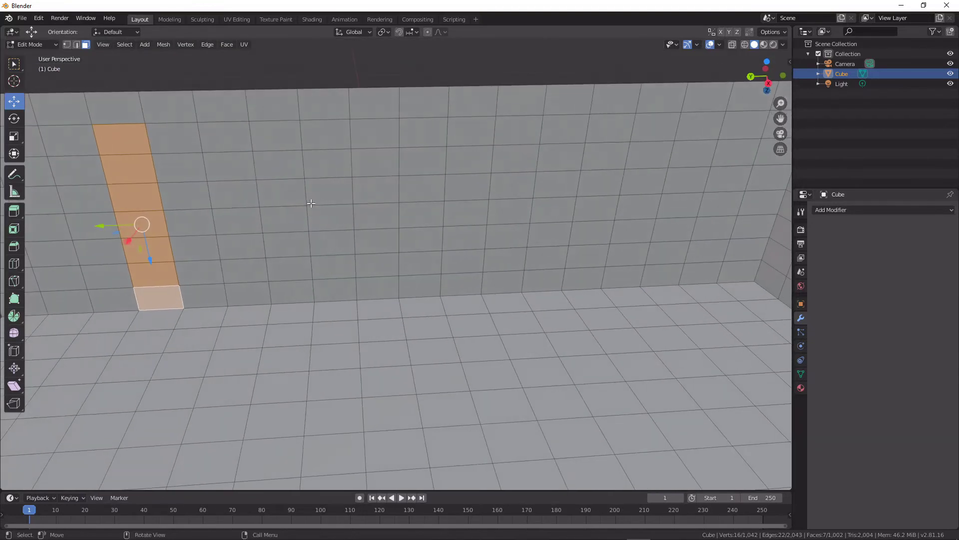
pyautogui.keyDown('shift'); pyautogui.click(275, 140); pyautogui.keyUp('shift')
pyautogui.keyDown('shift'); pyautogui.click(277, 169); pyautogui.keyUp('shift')
pyautogui.keyDown('shift'); pyautogui.click(284, 219); pyautogui.keyUp('shift')
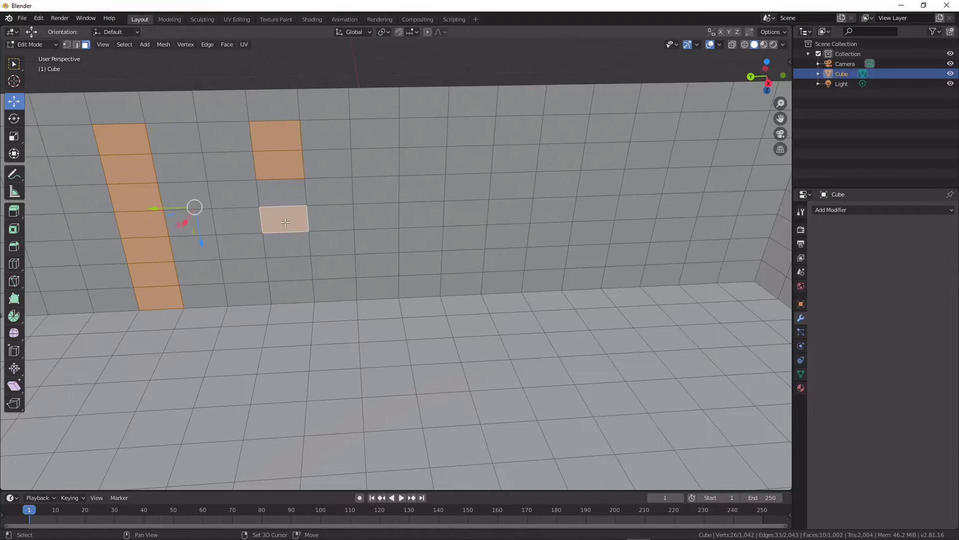
pyautogui.keyDown('shift'); pyautogui.click(279, 192); pyautogui.keyUp('shift')
pyautogui.keyDown('shift'); pyautogui.click(298, 244); pyautogui.keyUp('shift')
pyautogui.keyDown('shift'); pyautogui.click(293, 274); pyautogui.keyUp('shift')
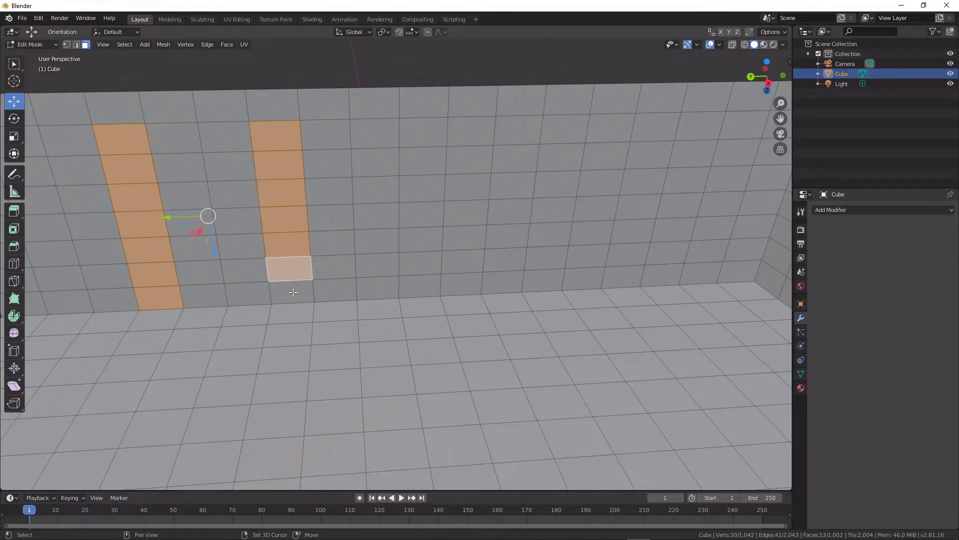
pyautogui.keyDown('shift'); pyautogui.click(294, 289); pyautogui.keyUp('shift')
pyautogui.moveTo(294, 290); pyautogui.dragTo(338, 265, button='middle')
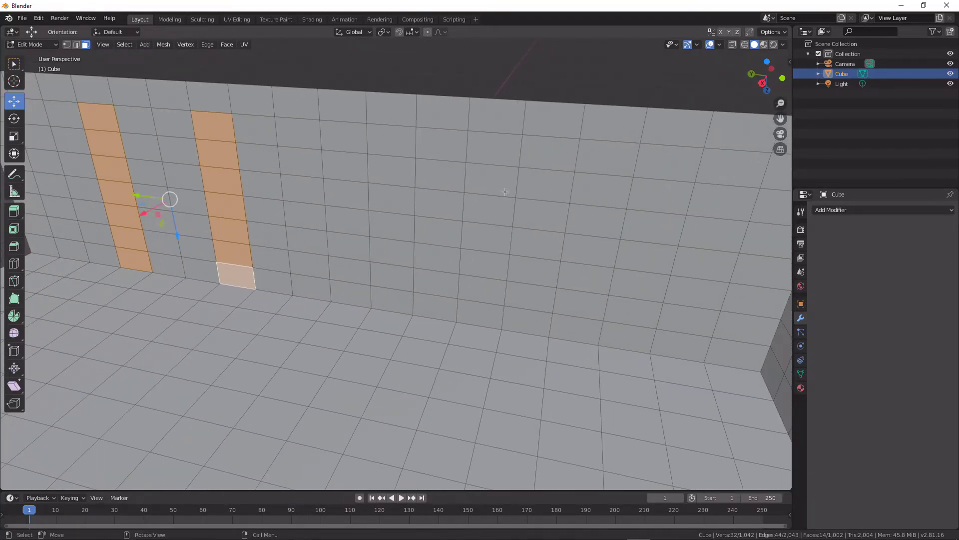
# Add a vertical strip of faces on the adjoining wall to the selection.
pyautogui.moveTo(504, 191); pyautogui.dragTo(578, 173, button='middle')
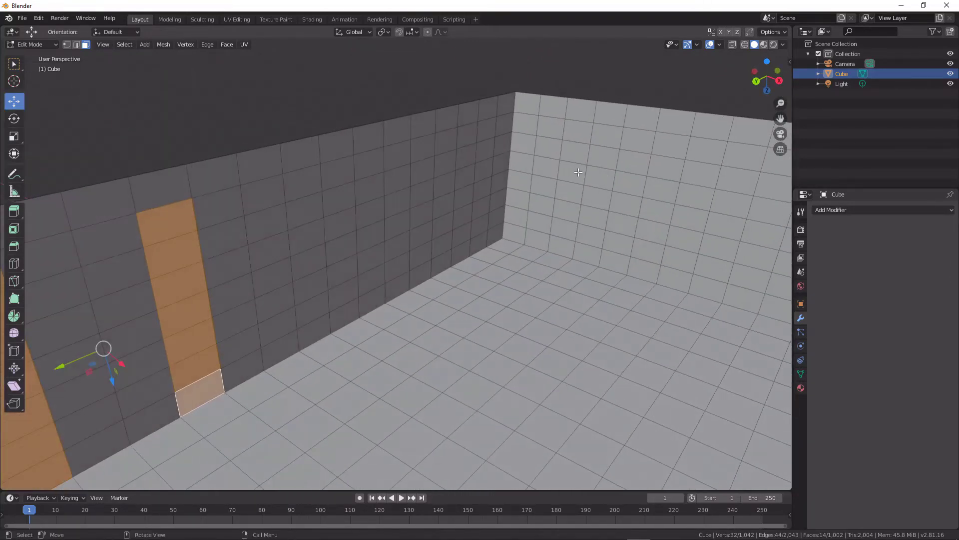
pyautogui.keyDown('shift'); pyautogui.click(667, 150); pyautogui.keyUp('shift')
pyautogui.keyDown('shift'); pyautogui.click(660, 172); pyautogui.keyUp('shift')
pyautogui.keyDown('shift'); pyautogui.click(661, 193); pyautogui.keyUp('shift')
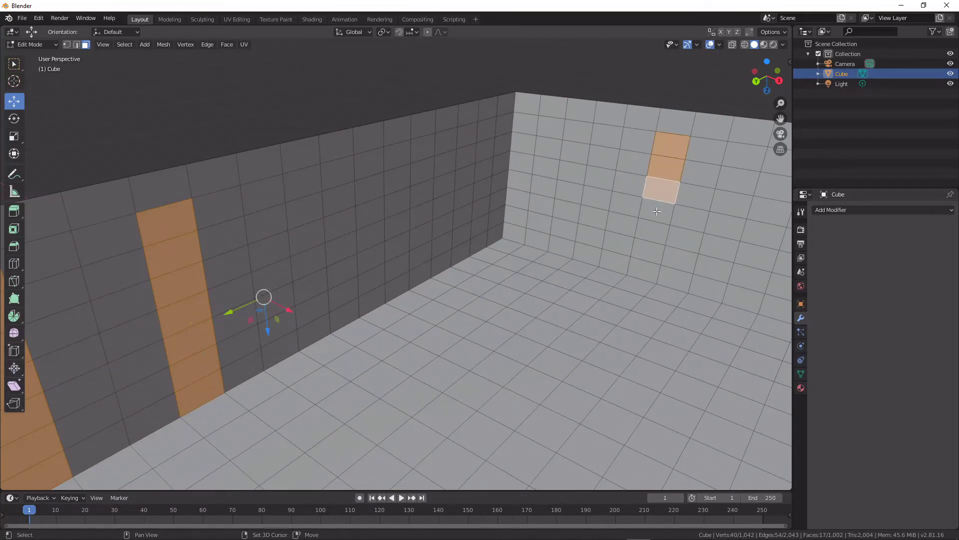
pyautogui.keyDown('shift'); pyautogui.click(657, 212); pyautogui.keyUp('shift')
pyautogui.keyDown('shift'); pyautogui.click(654, 238); pyautogui.keyUp('shift')
pyautogui.keyDown('shift'); pyautogui.click(647, 253); pyautogui.keyUp('shift')
pyautogui.moveTo(645, 260); pyautogui.dragTo(581, 258, button='middle')
pyautogui.scroll(-4, 501, 242)
pyautogui.moveTo(501, 242); pyautogui.dragTo(516, 241, button='middle')
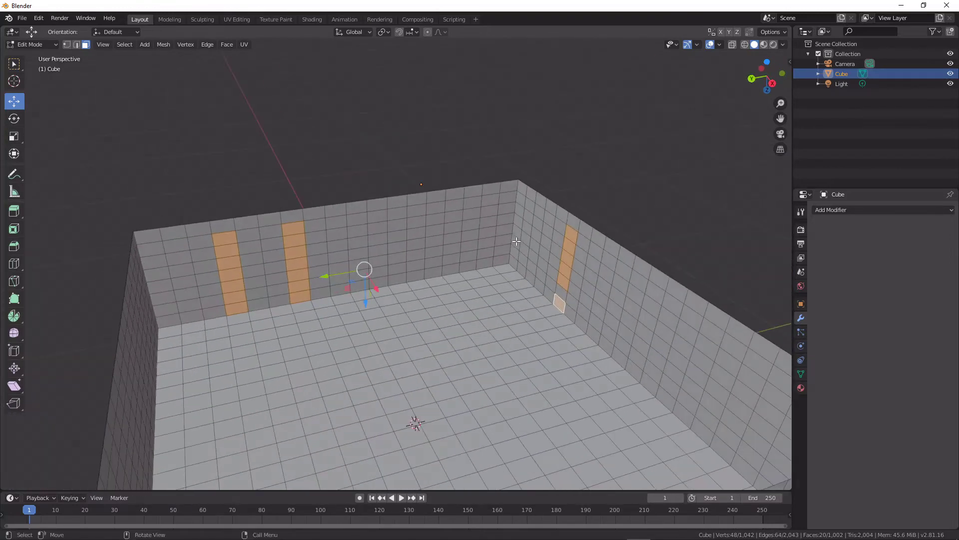
pyautogui.scroll(3, 568, 270)
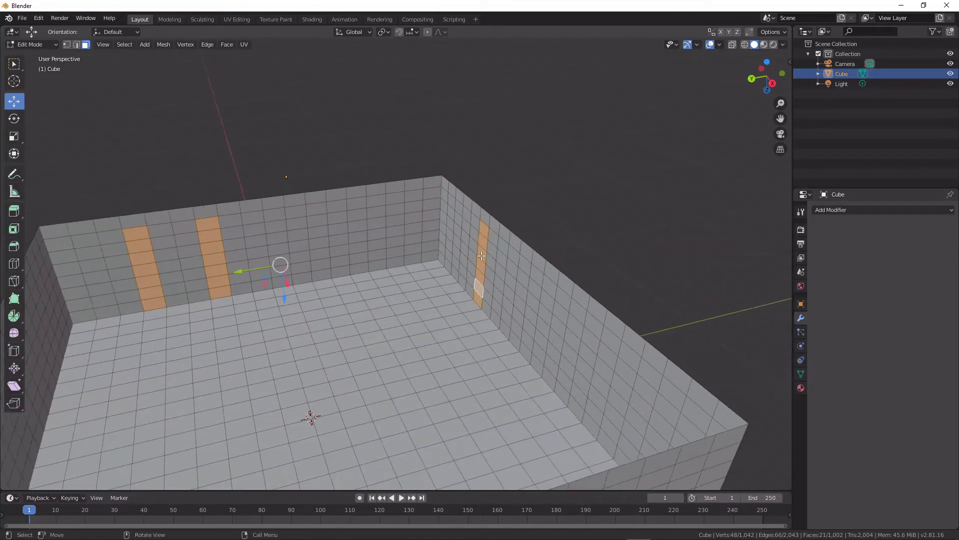
pyautogui.moveTo(582, 223); pyautogui.dragTo(414, 209, button='middle')
# Separate the selected faces into a new object, Cube.001, and select it in Object Mode.
pyautogui.press('p')
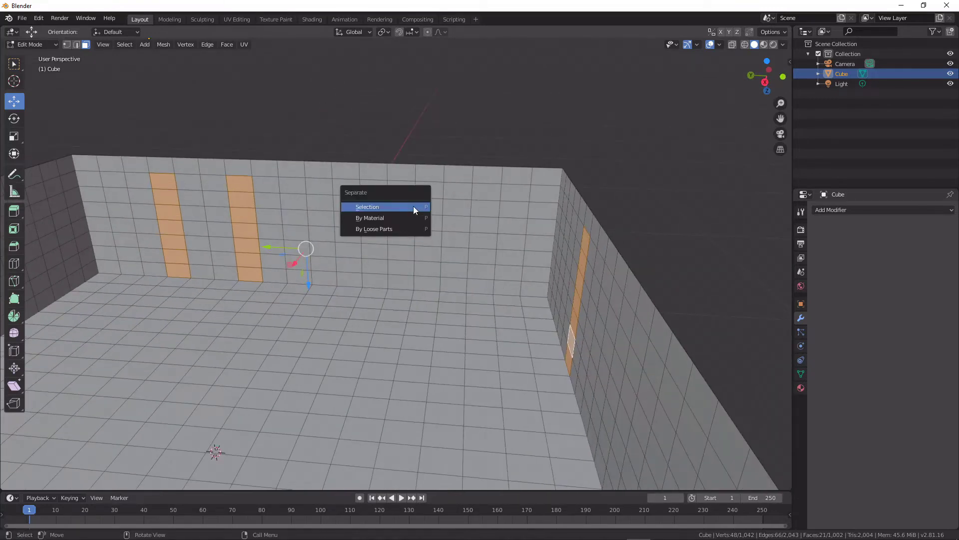
pyautogui.click(413, 207)
pyautogui.press('Tab')
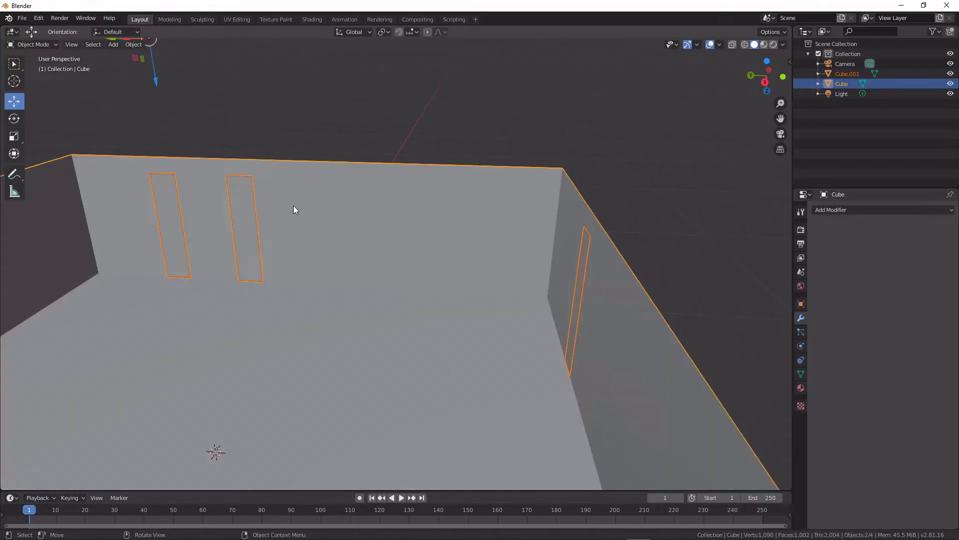
pyautogui.click(241, 204)
pyautogui.keyDown('shift'); pyautogui.click(261, 197); pyautogui.keyUp('shift')
pyautogui.click(167, 195)
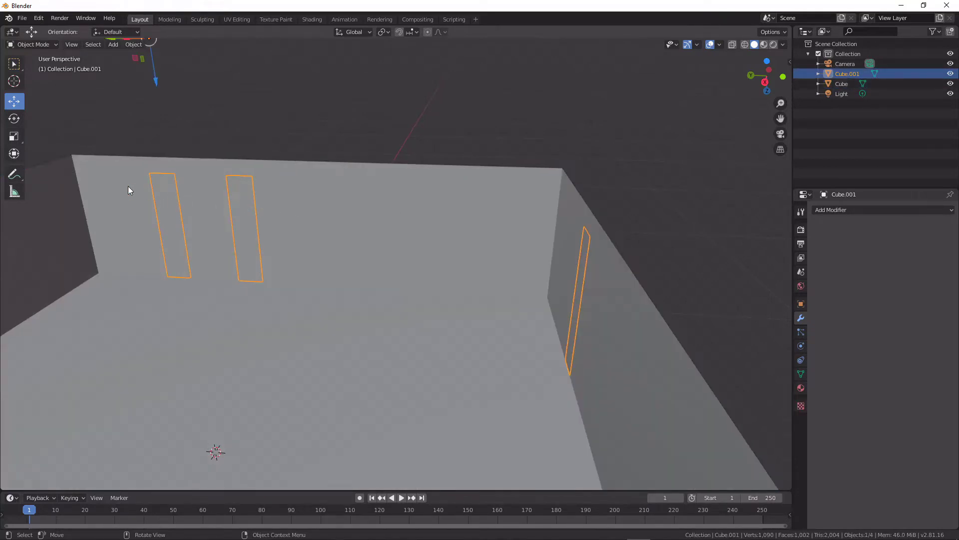
pyautogui.click(127, 186)
pyautogui.click(161, 193)
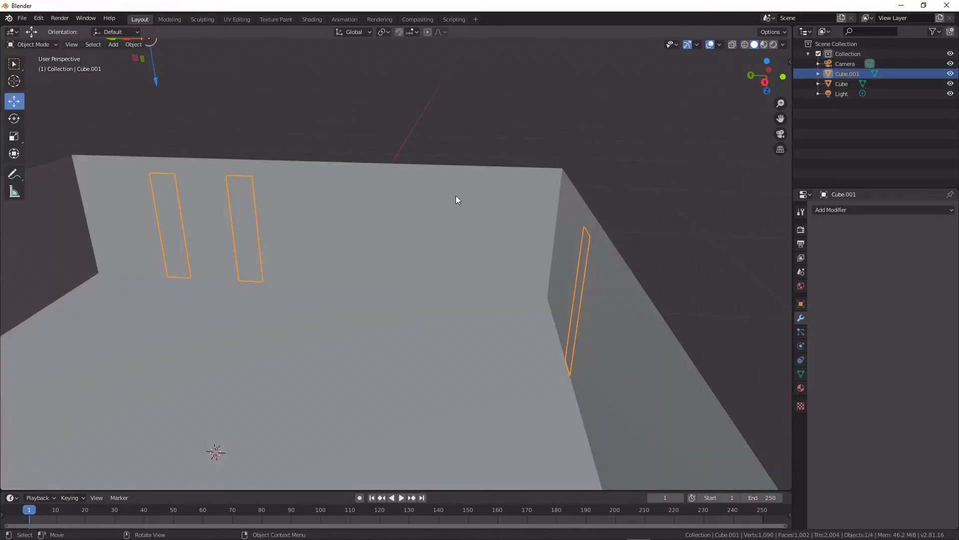
# Give Cube.001 a Solidify modifier with 0.88 m thickness.
pyautogui.click(893, 212)
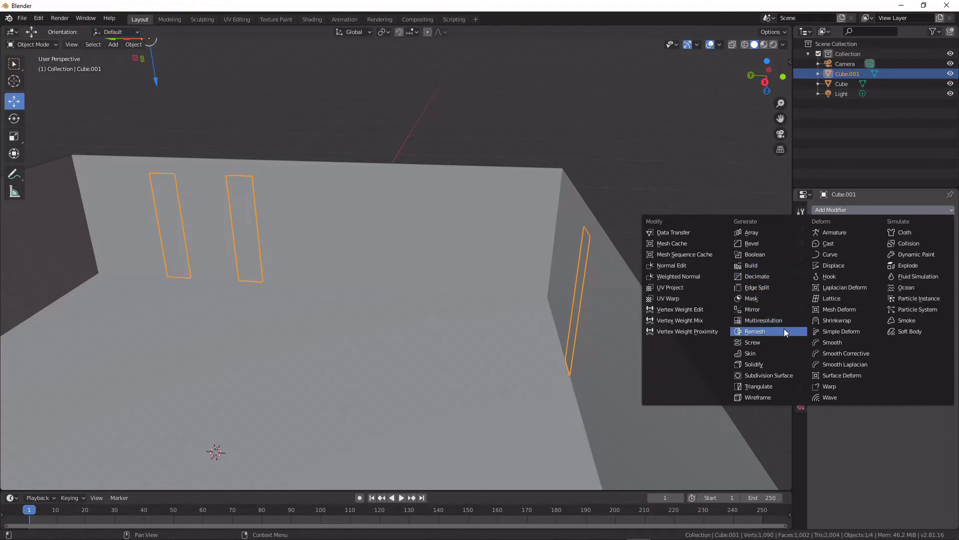
pyautogui.click(767, 364)
pyautogui.moveTo(849, 254); pyautogui.dragTo(945, 254)
# Try raising the interior walls along Z, undo it, and clear the selection.
pyautogui.moveTo(565, 288); pyautogui.dragTo(585, 296, button='middle')
pyautogui.scroll(-4, 586, 280)
pyautogui.moveTo(280, 205); pyautogui.dragTo(283, 221)
pyautogui.hotkey('ctrl', 'z')
pyautogui.moveTo(299, 220); pyautogui.dragTo(315, 264, button='middle')
pyautogui.press('a')
pyautogui.hotkey('alt', 'a')
# Try moving the interior walls down along Z, undo it, then select the room mesh.
pyautogui.click(315, 265)
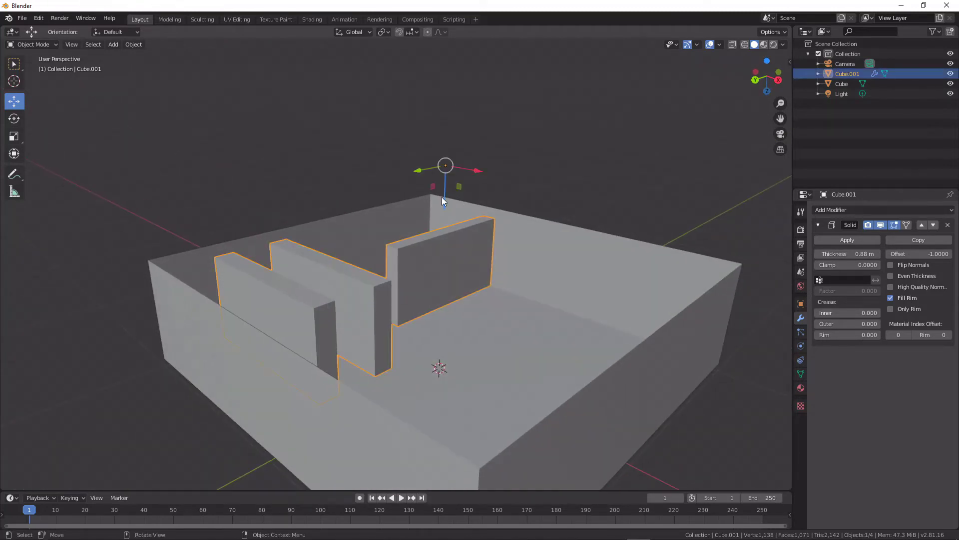
pyautogui.moveTo(442, 199); pyautogui.dragTo(500, 205)
pyautogui.moveTo(500, 205); pyautogui.dragTo(594, 324, button='middle')
pyautogui.hotkey('ctrl', 'z')
pyautogui.press('a')
pyautogui.press('a')
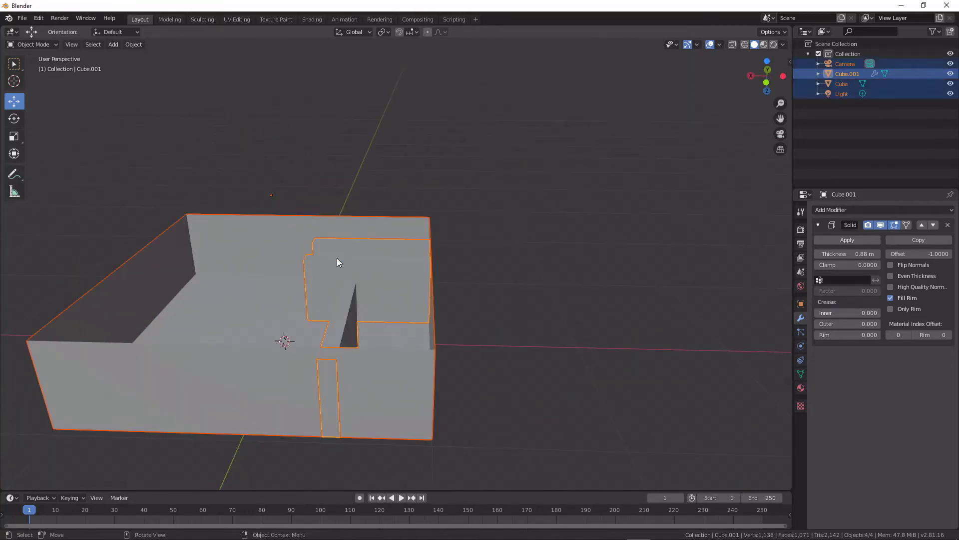
pyautogui.moveTo(337, 258); pyautogui.dragTo(376, 242, button='middle')
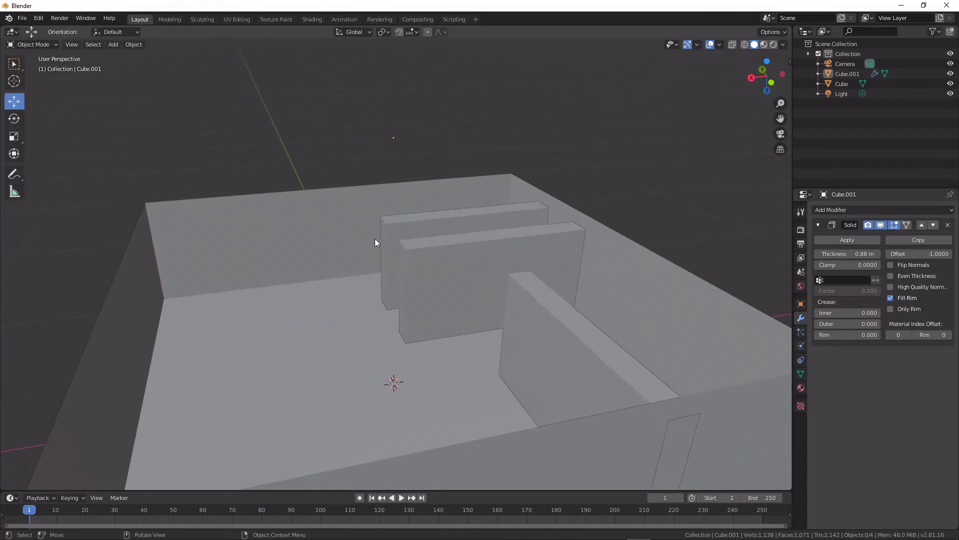
pyautogui.click(306, 228)
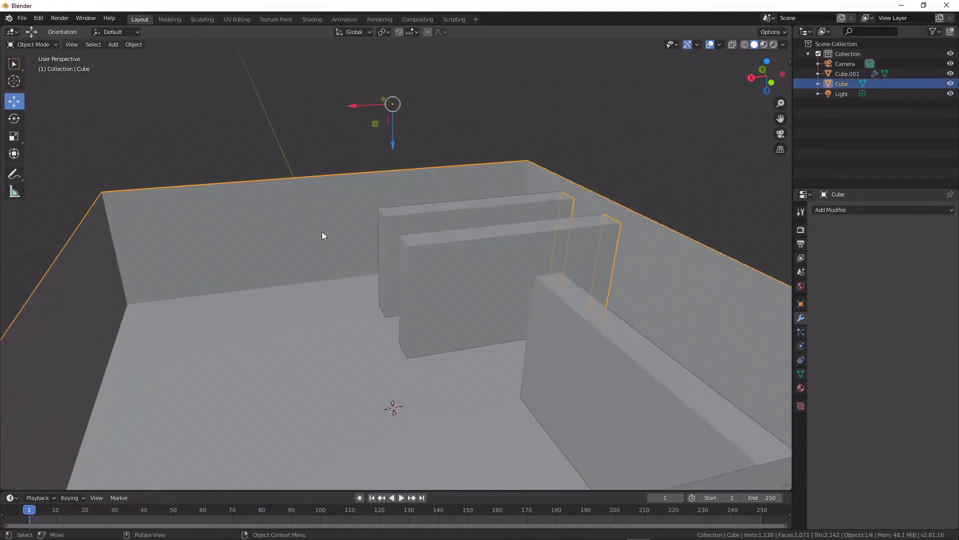
# In Edit Mode on the room mesh, select a vertical strip of wall faces down to the floor.
pyautogui.press('Tab')
pyautogui.scroll(3, 315, 233)
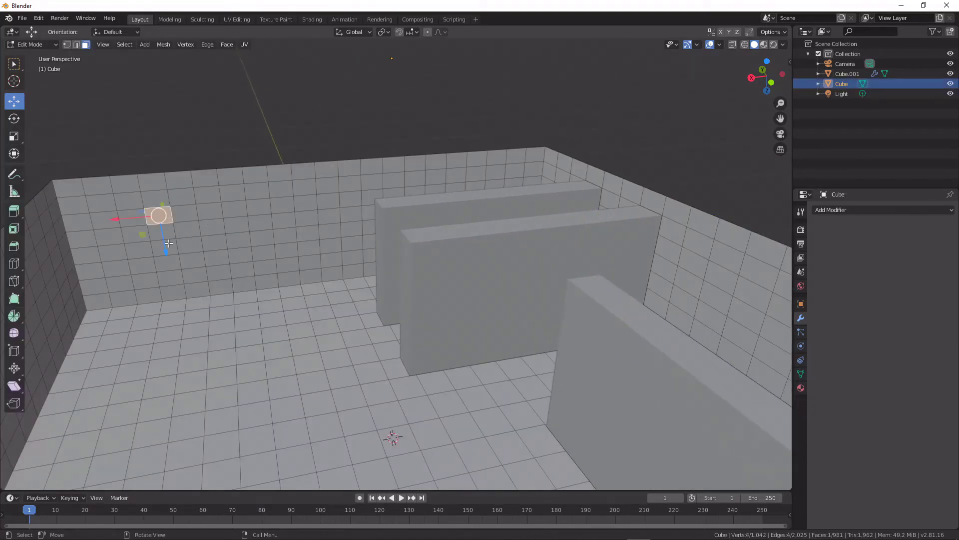
pyautogui.keyDown('shift'); pyautogui.click(155, 237); pyautogui.keyUp('shift')
pyautogui.keyDown('shift'); pyautogui.click(173, 250); pyautogui.keyUp('shift')
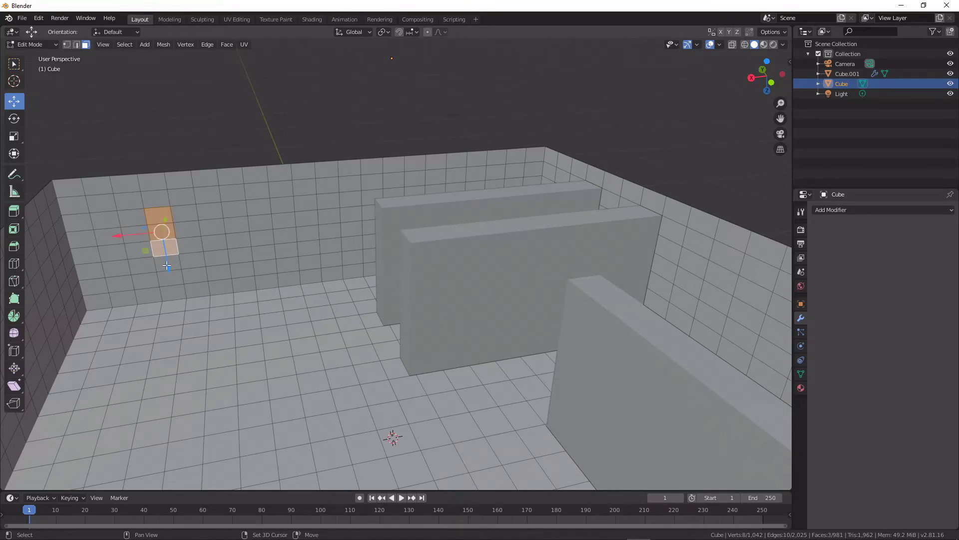
pyautogui.keyDown('shift'); pyautogui.click(169, 268); pyautogui.keyUp('shift')
pyautogui.scroll(-1, 150, 281)
pyautogui.moveTo(138, 293); pyautogui.dragTo(158, 286, button='middle')
pyautogui.scroll(5, 215, 261)
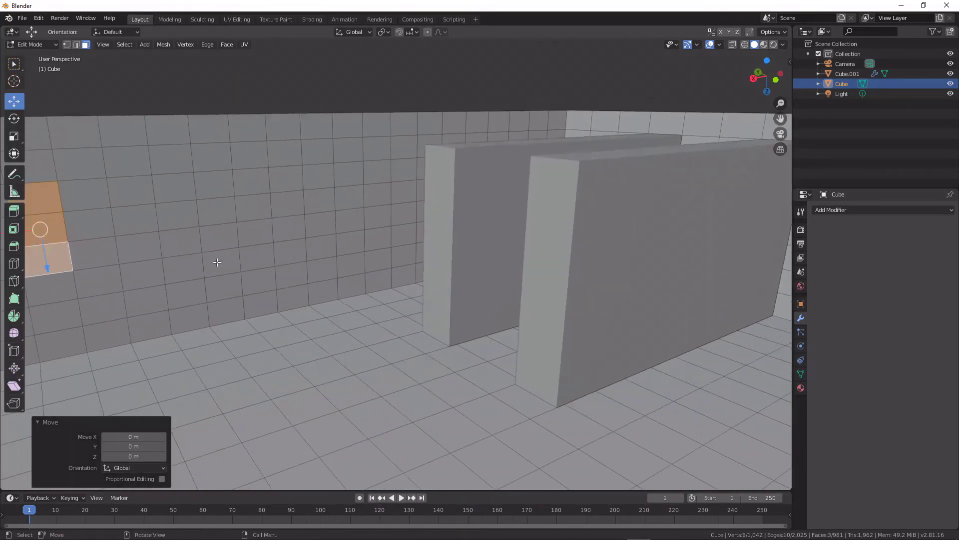
pyautogui.keyDown('shift'); pyautogui.moveTo(219, 252); pyautogui.dragTo(311, 249, button='middle'); pyautogui.keyUp('shift')
pyautogui.keyDown('shift'); pyautogui.click(130, 294); pyautogui.keyUp('shift')
pyautogui.keyDown('shift'); pyautogui.click(145, 326); pyautogui.keyUp('shift')
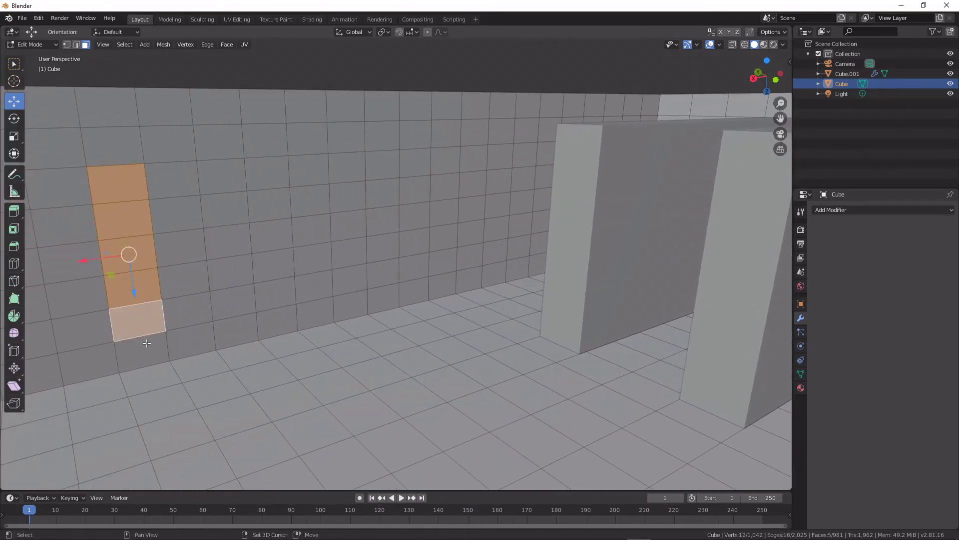
pyautogui.keyDown('shift'); pyautogui.click(147, 352); pyautogui.keyUp('shift')
pyautogui.moveTo(253, 289); pyautogui.dragTo(323, 317, button='middle')
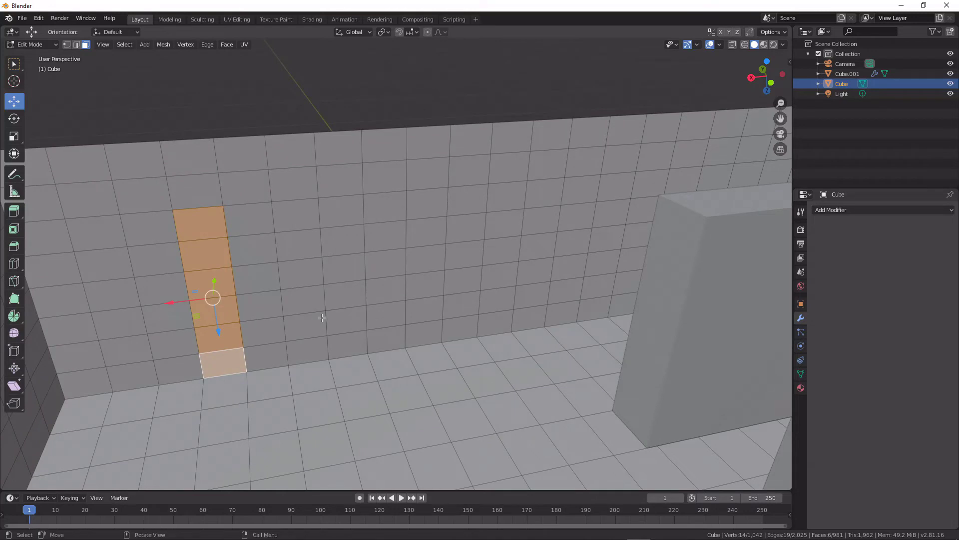
# Duplicate the face strip in place with Shift+D.
pyautogui.hotkey('shift', 'd')
pyautogui.rightClick(322, 318)
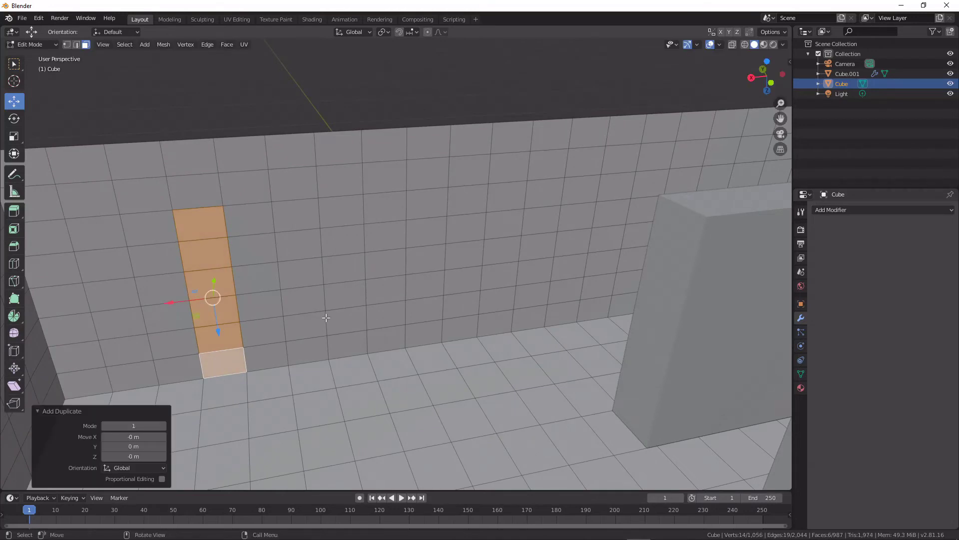
pyautogui.moveTo(322, 318); pyautogui.dragTo(296, 316, button='middle')
pyautogui.press('Tab')
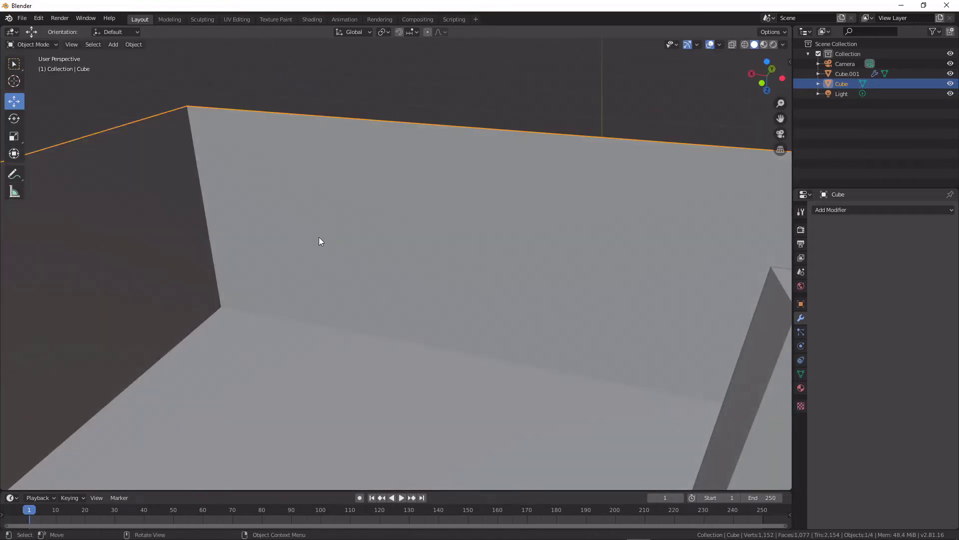
pyautogui.press('Tab')
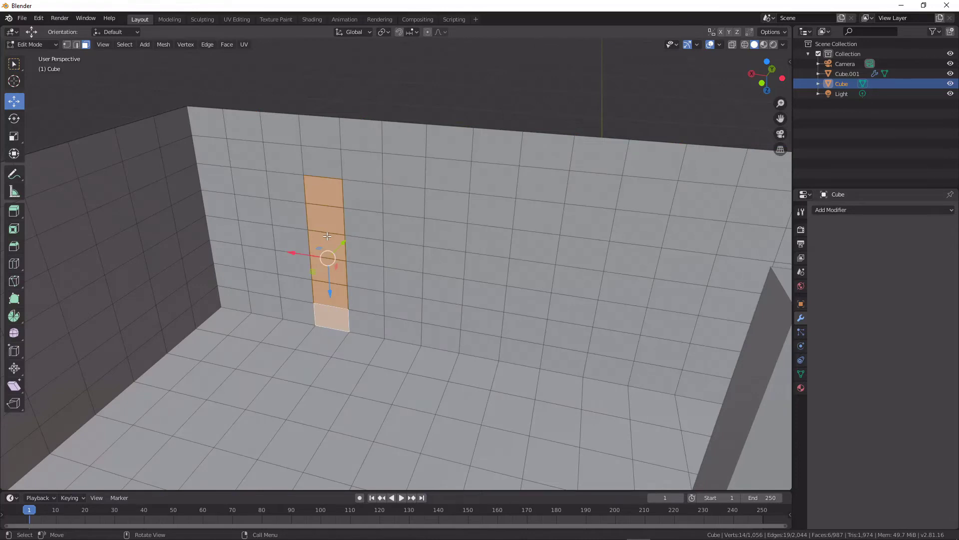
# Separate the duplicated strip into its own object, Cube.002.
pyautogui.press('p')
pyautogui.click(328, 236)
pyautogui.press('Tab')
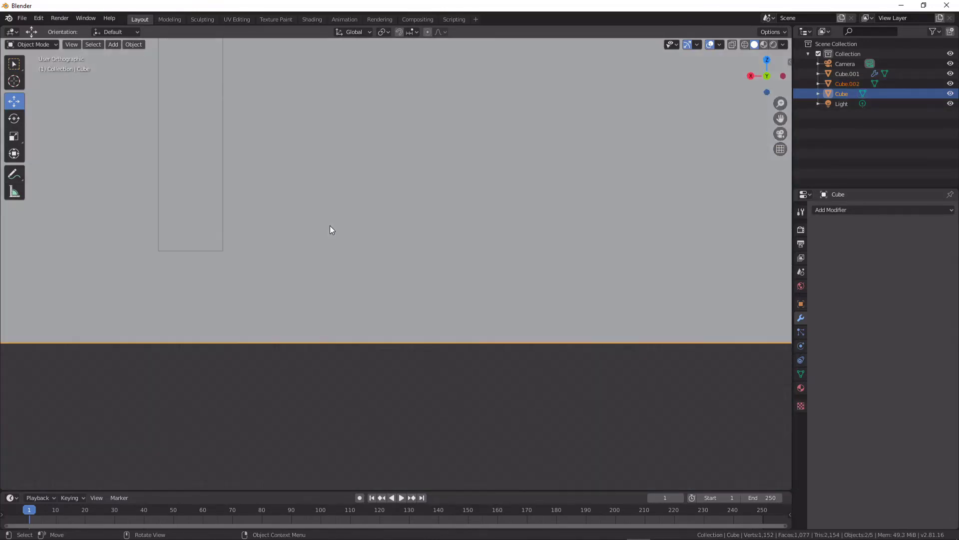
pyautogui.moveTo(332, 225); pyautogui.dragTo(279, 345, button='middle')
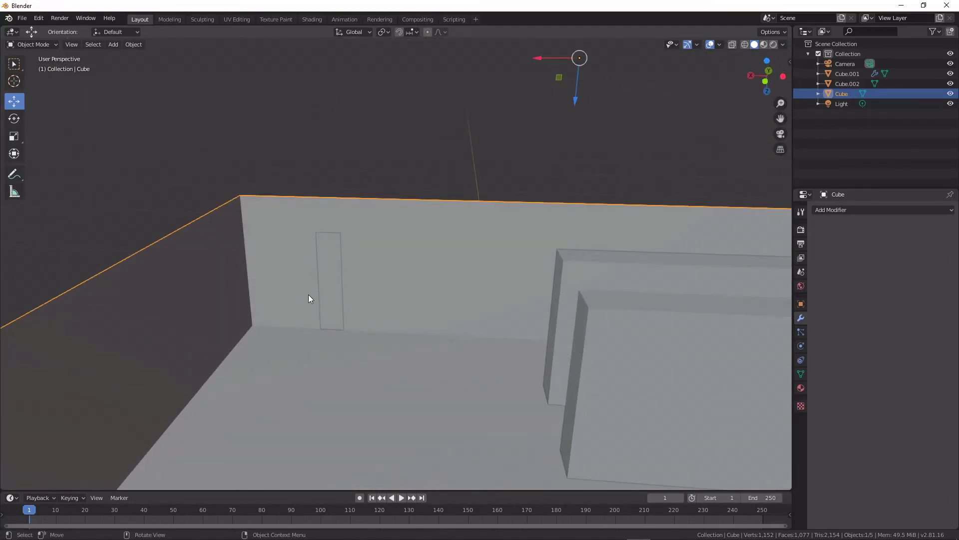
# Back in Object Mode, select the thin Cube.002 piece.
pyautogui.press('Tab')
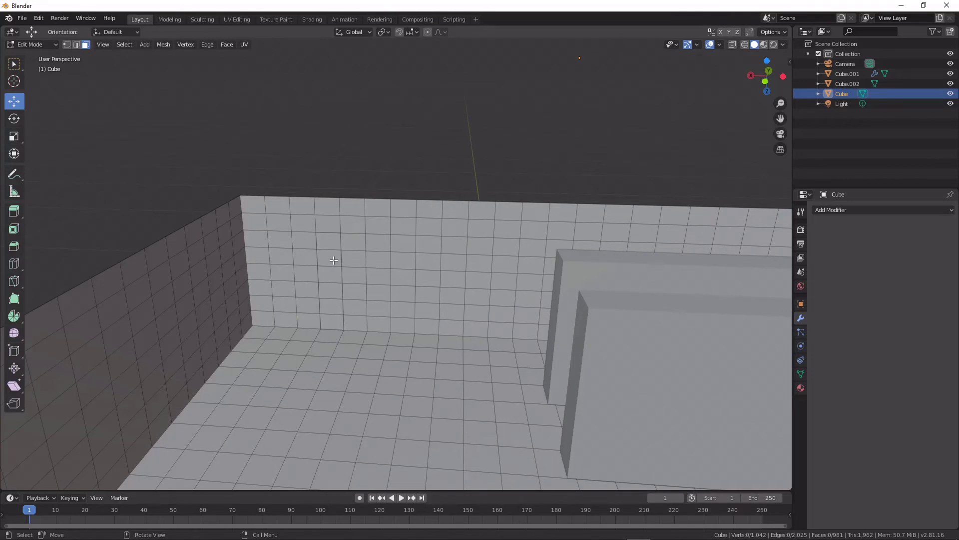
pyautogui.press('Tab')
pyautogui.press('`')
pyautogui.press('Tab')
pyautogui.press('Tab')
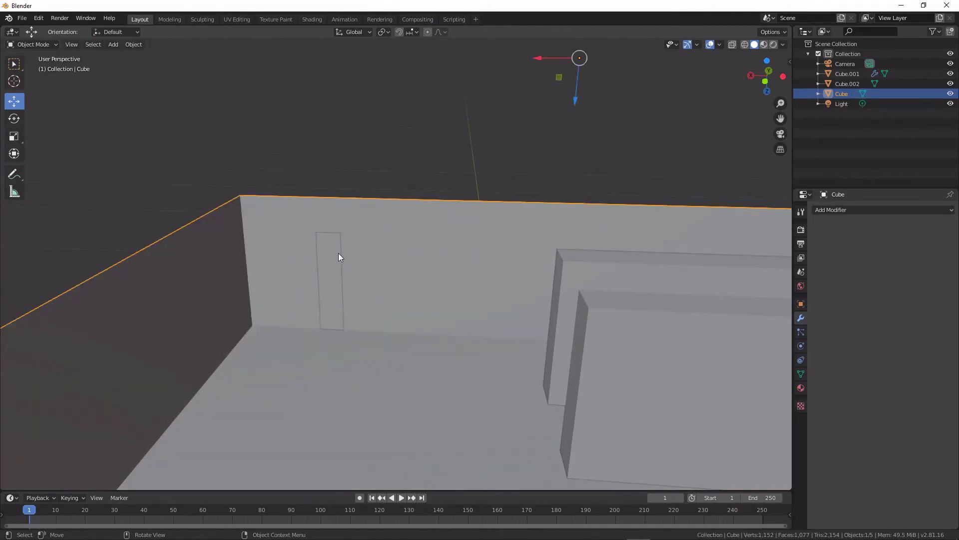
pyautogui.click(343, 257)
pyautogui.moveTo(332, 253); pyautogui.dragTo(302, 286, button='middle')
pyautogui.press('Tab')
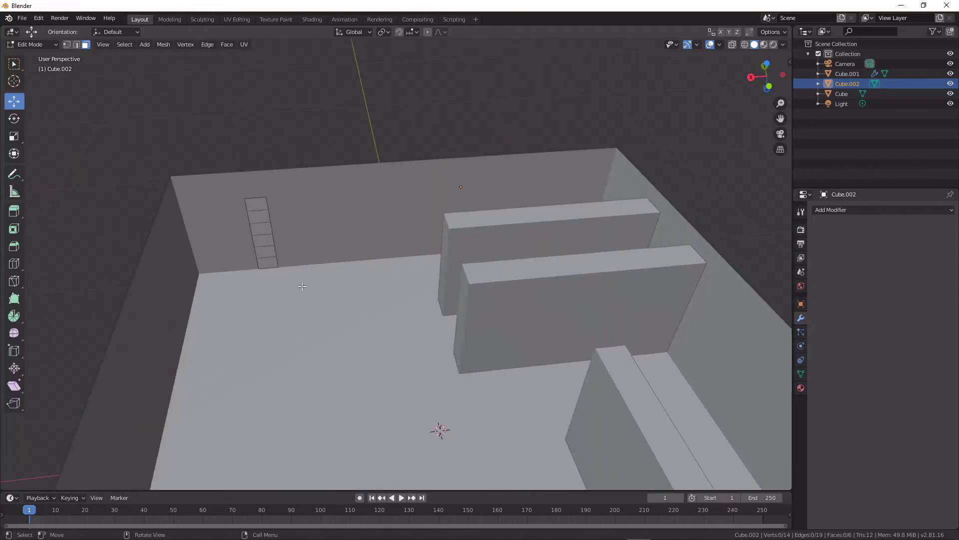
pyautogui.press('Tab')
# Extrude all of Cube.002's faces into a solid block and slide it along X.
pyautogui.press('Tab')
pyautogui.press('a')
pyautogui.press('e')
pyautogui.click(298, 393)
pyautogui.press('Tab')
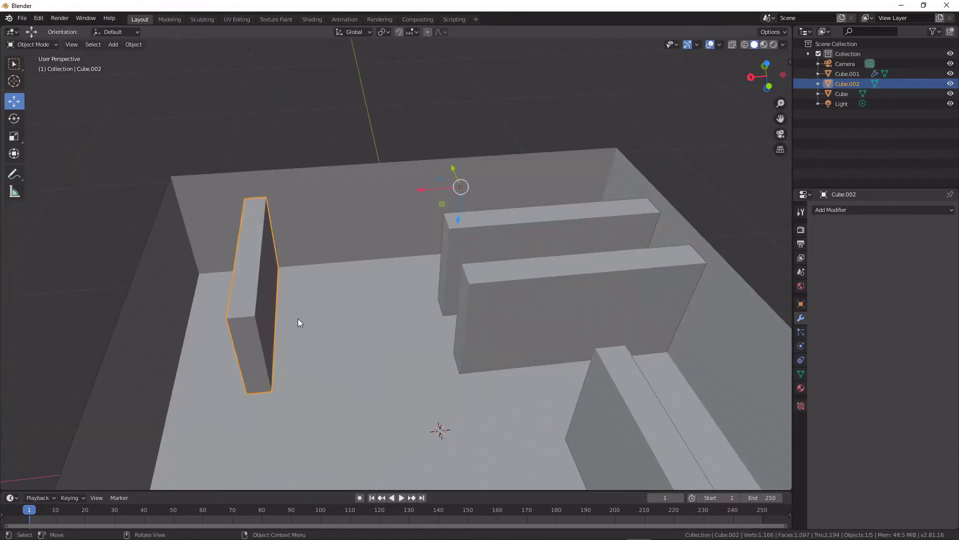
pyautogui.moveTo(422, 189); pyautogui.dragTo(486, 190)
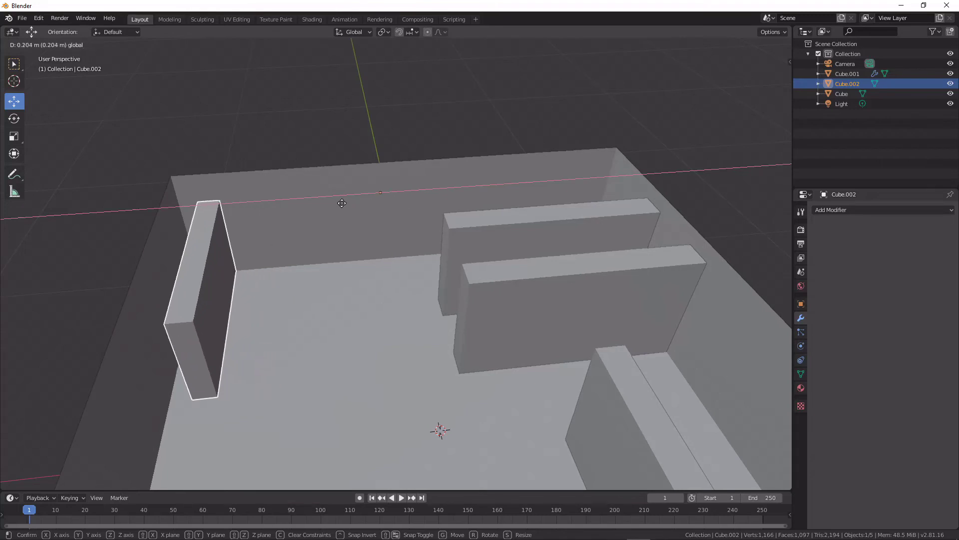
pyautogui.click(405, 202)
# In edit mode, add 14 evenly spaced vertical loop cuts across the Cube.002 wall block.
pyautogui.moveTo(386, 230); pyautogui.dragTo(261, 239, button='middle')
pyautogui.press('Tab')
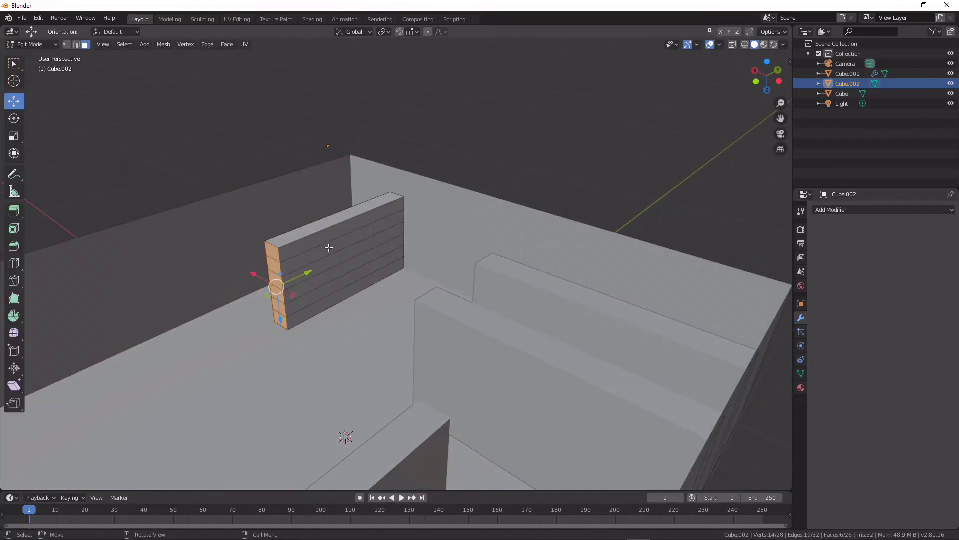
pyautogui.scroll(3, 328, 247)
pyautogui.hotkey('ctrl', 'r')
pyautogui.scroll(6, 265, 196)
pyautogui.scroll(7, 265, 197)
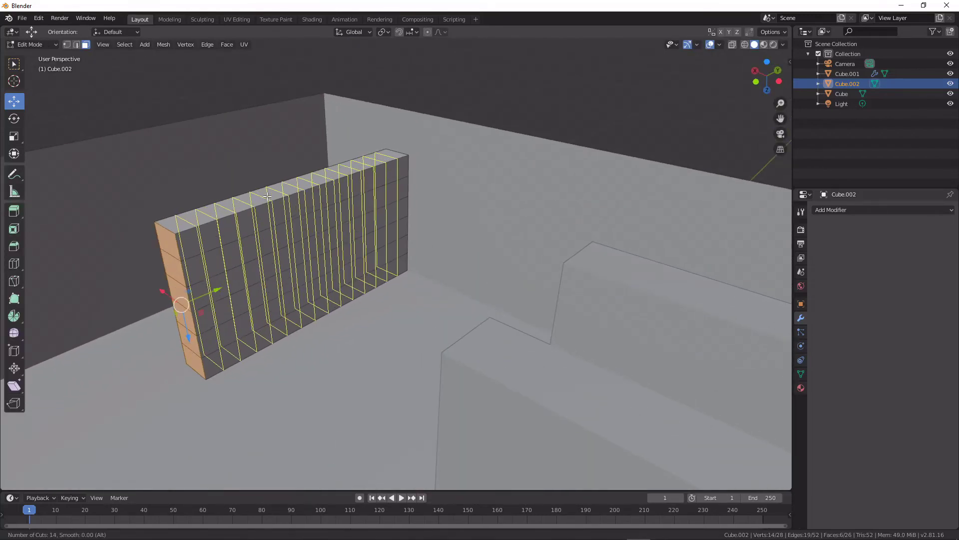
pyautogui.click(267, 196)
pyautogui.rightClick(267, 196)
# Add one horizontal loop cut across the wall block.
pyautogui.press('a')
pyautogui.press('a')
pyautogui.hotkey('ctrl', 'r')
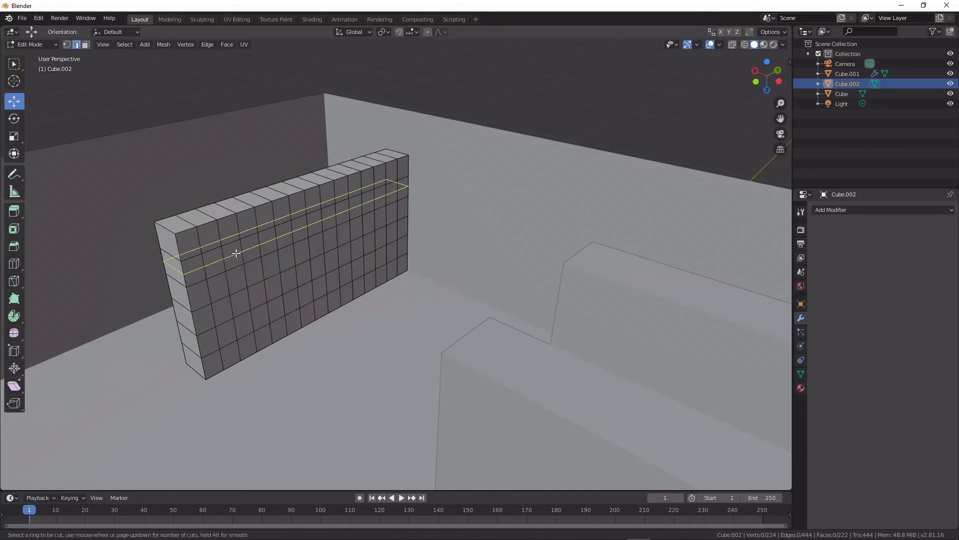
pyautogui.click(251, 248)
pyautogui.click(252, 251)
pyautogui.hotkey('alt', 'a')
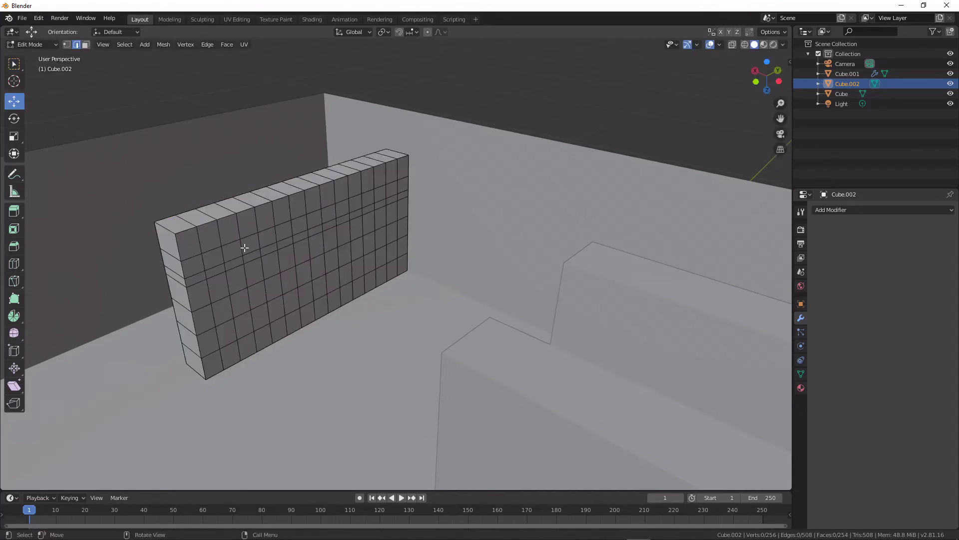
# In face select mode, select a lower horizontal strip of faces for the first shelf.
pyautogui.scroll(3, 244, 248)
pyautogui.click(55, 316)
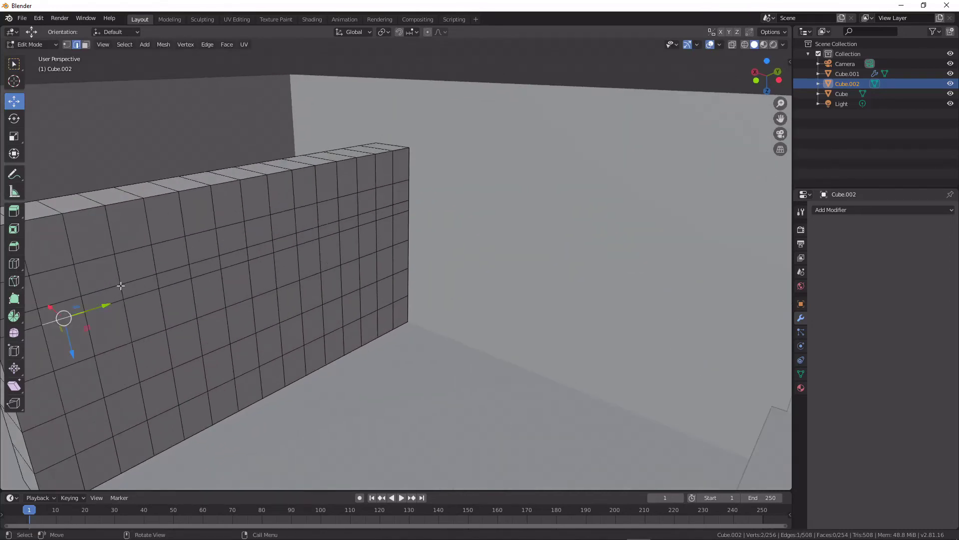
pyautogui.click(85, 45)
pyautogui.click(66, 312)
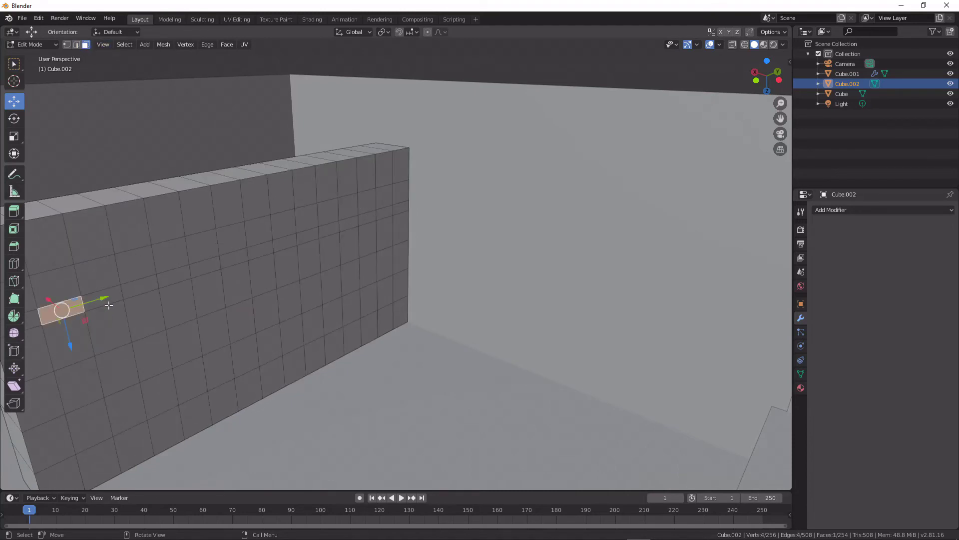
pyautogui.click(144, 286)
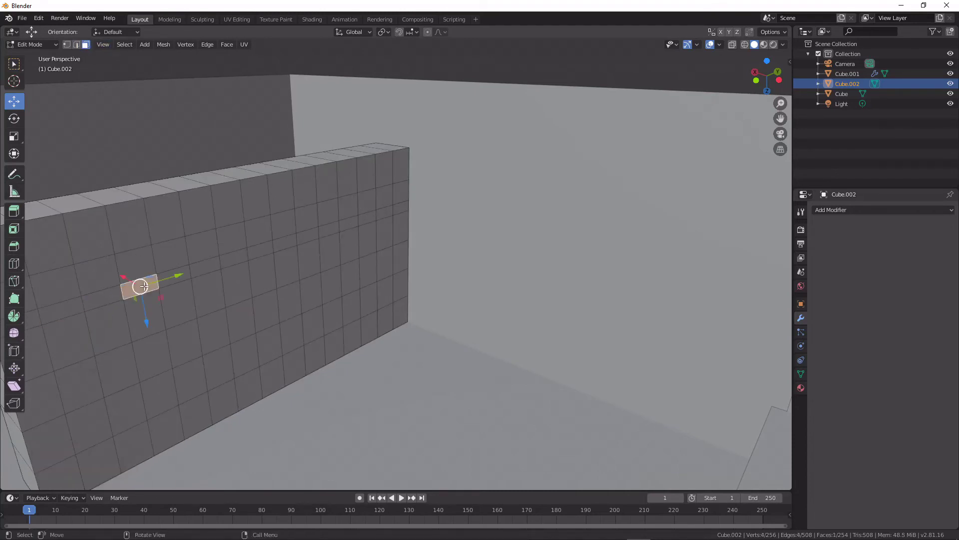
pyautogui.keyDown('shift'); pyautogui.click(103, 297); pyautogui.keyUp('shift')
pyautogui.keyDown('shift'); pyautogui.click(61, 310); pyautogui.keyUp('shift')
pyautogui.keyDown('shift'); pyautogui.click(167, 282); pyautogui.keyUp('shift')
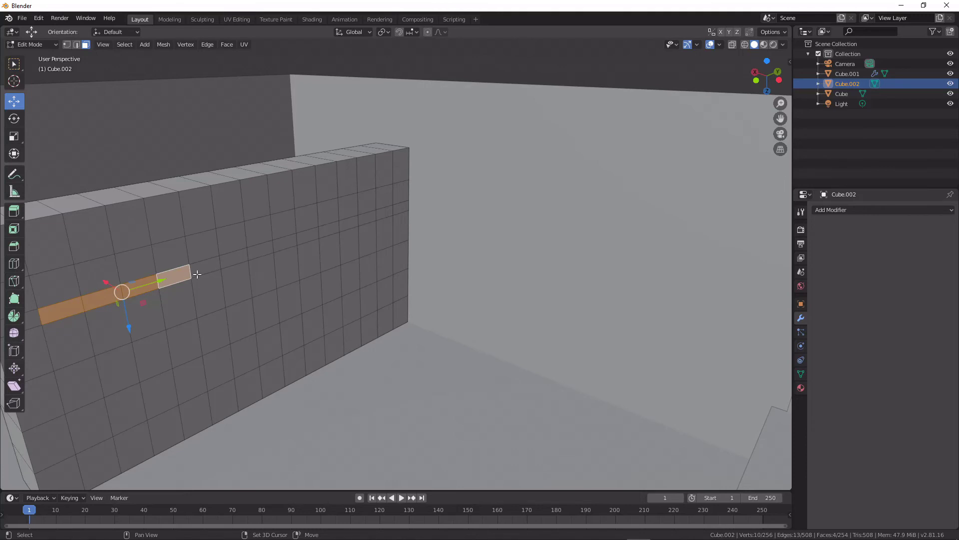
pyautogui.keyDown('shift'); pyautogui.click(206, 268); pyautogui.keyUp('shift')
# Add a higher strip of faces for the second shelf to the selection.
pyautogui.keyDown('shift'); pyautogui.click(286, 244); pyautogui.keyUp('shift')
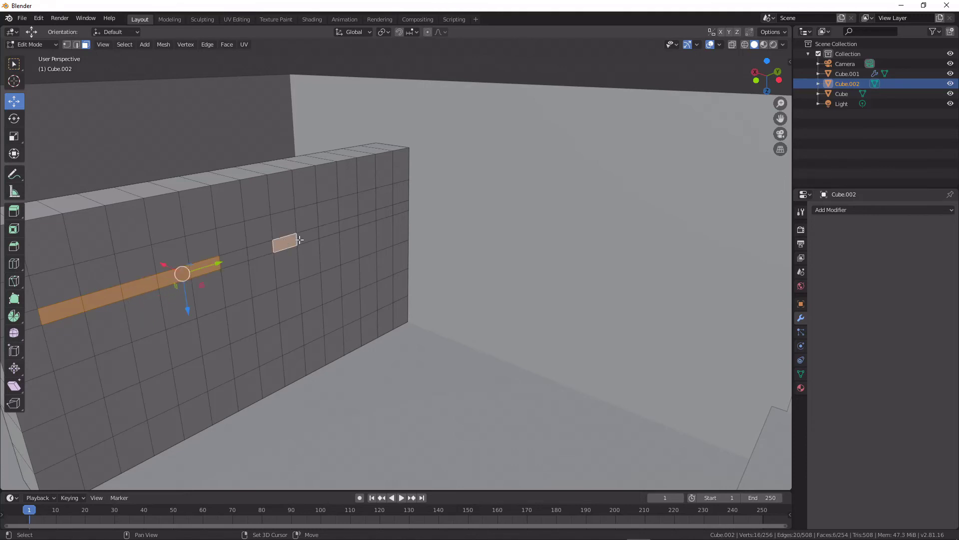
pyautogui.keyDown('shift'); pyautogui.click(310, 236); pyautogui.keyUp('shift')
pyautogui.keyDown('shift'); pyautogui.click(331, 230); pyautogui.keyUp('shift')
pyautogui.keyDown('shift'); pyautogui.click(351, 223); pyautogui.keyUp('shift')
pyautogui.keyDown('shift'); pyautogui.click(370, 220); pyautogui.keyUp('shift')
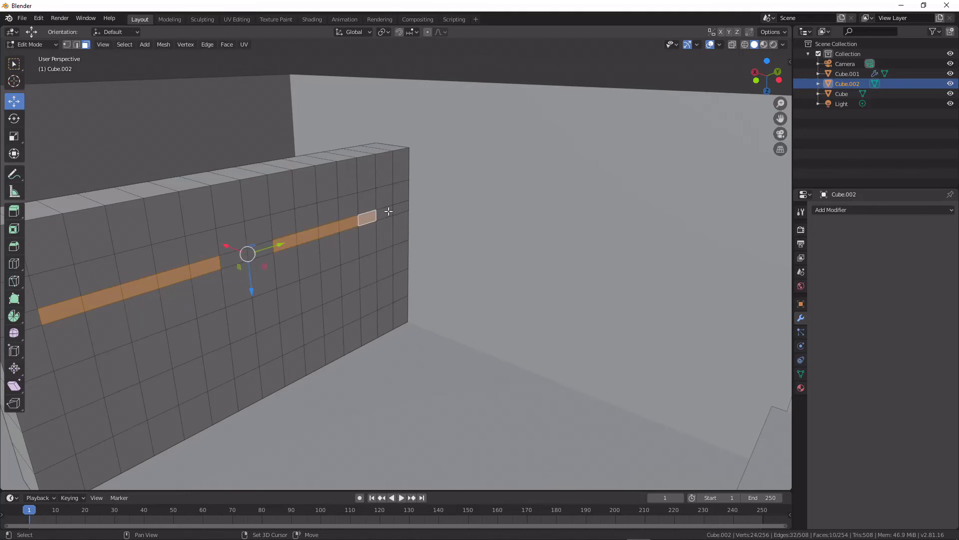
pyautogui.keyDown('shift'); pyautogui.click(386, 212); pyautogui.keyUp('shift')
# Duplicate the two face strips in place and separate them into a new object, Cube.003.
pyautogui.hotkey('shift', 'd')
pyautogui.rightClick(353, 227)
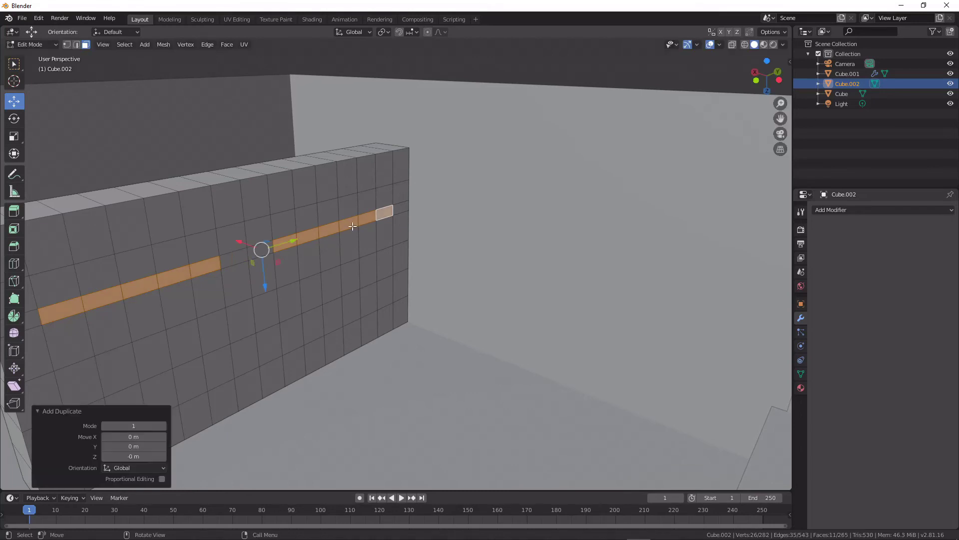
pyautogui.press('p')
pyautogui.click(352, 226)
pyautogui.press('Tab')
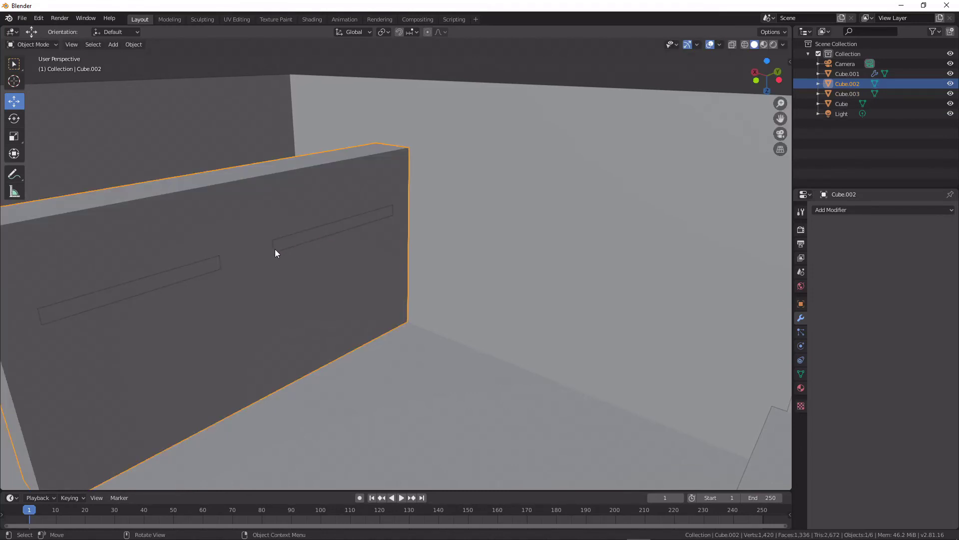
# Switch to wireframe shading and select the Cube.003 shelf strips.
pyautogui.moveTo(275, 249); pyautogui.dragTo(277, 249)
pyautogui.press('z')
pyautogui.click(206, 254)
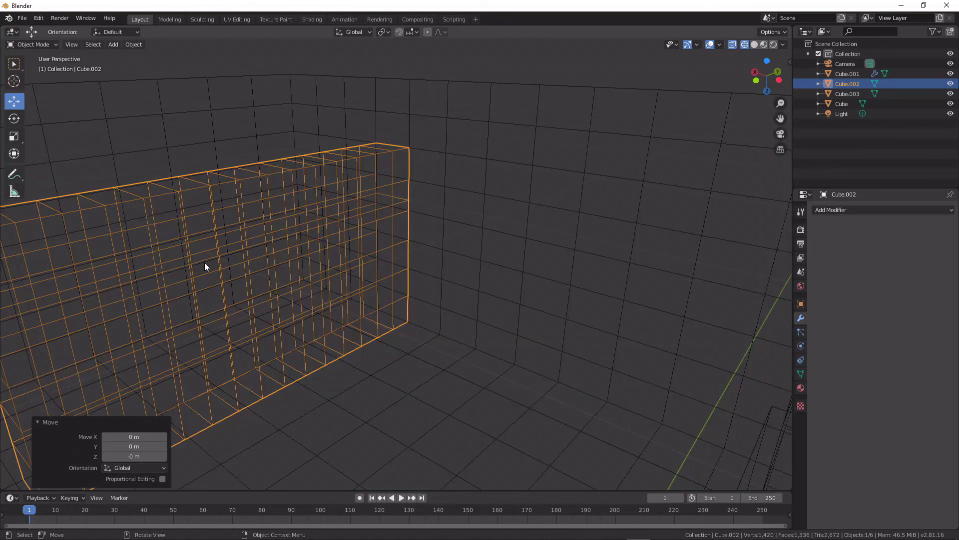
pyautogui.click(209, 266)
pyautogui.click(213, 267)
pyautogui.click(211, 270)
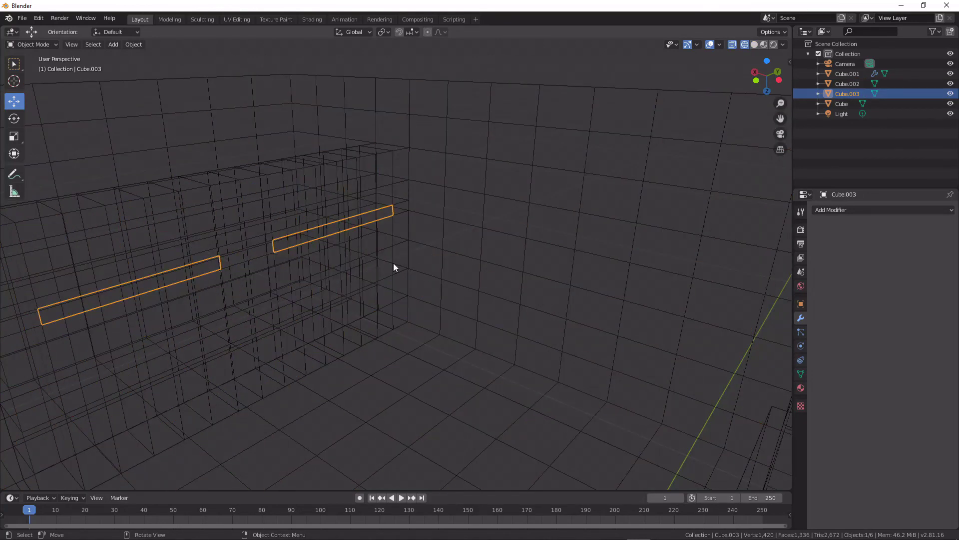
# Add a Solidify modifier with 0.11 m thickness, then return to solid shading.
pyautogui.click(858, 210)
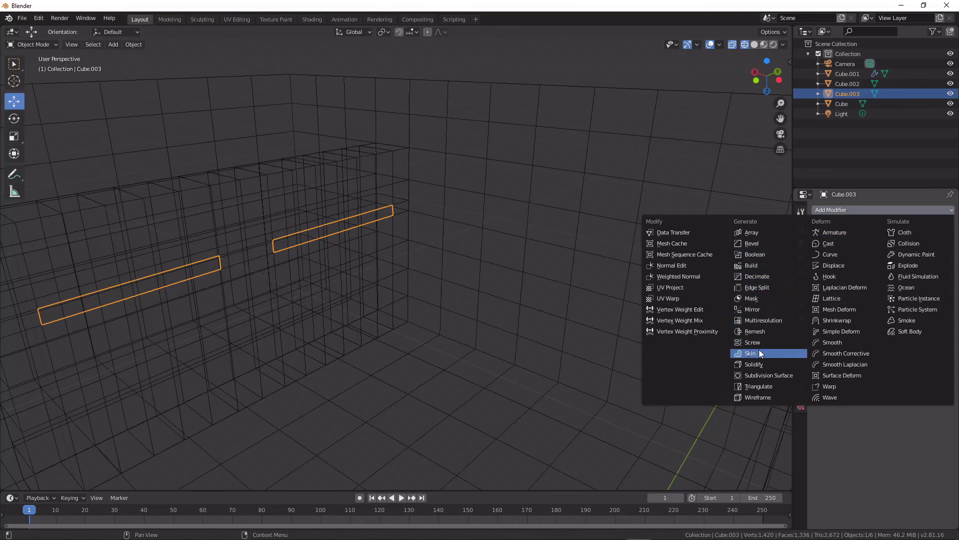
pyautogui.click(760, 364)
pyautogui.moveTo(850, 253); pyautogui.dragTo(721, 259)
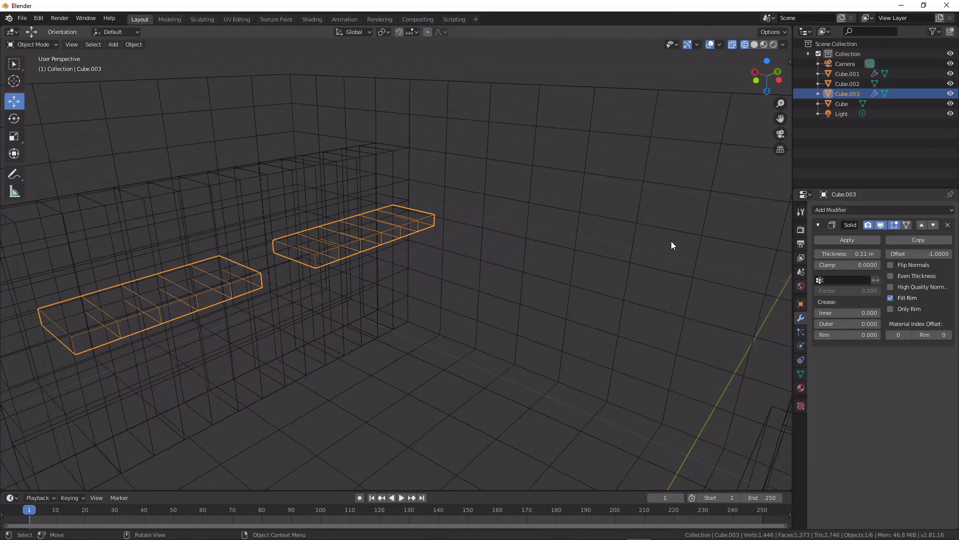
pyautogui.press('z')
pyautogui.click(723, 241)
pyautogui.hotkey('alt', 'a')
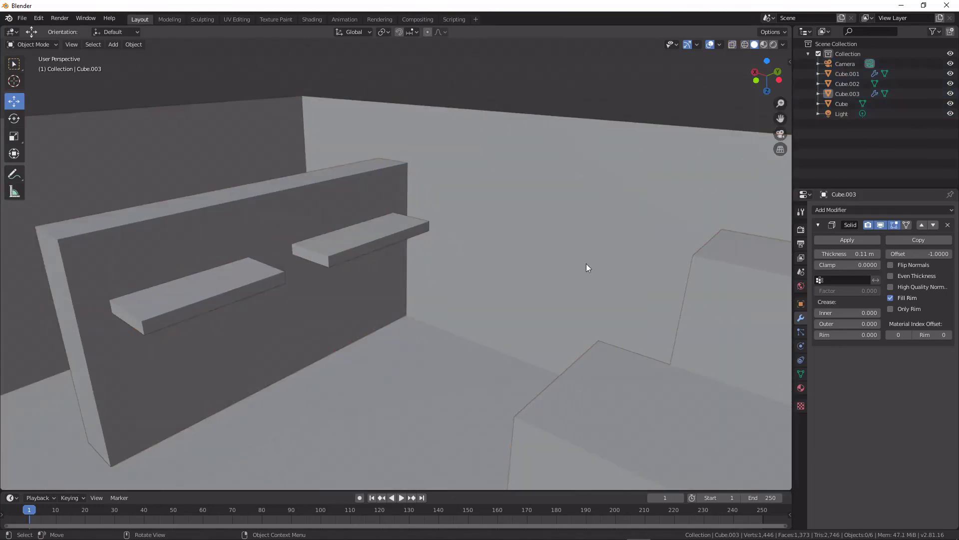
pyautogui.moveTo(586, 263); pyautogui.dragTo(757, 253, button='middle')
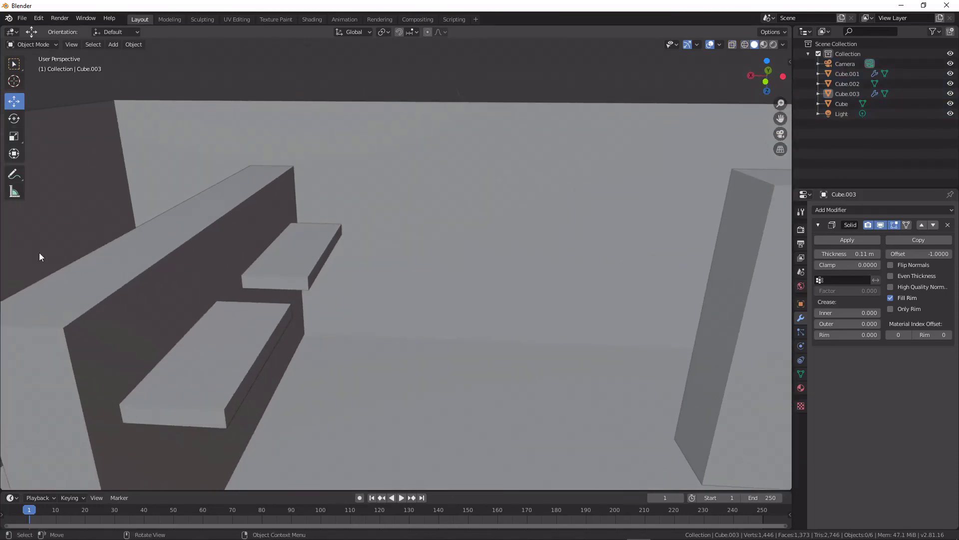